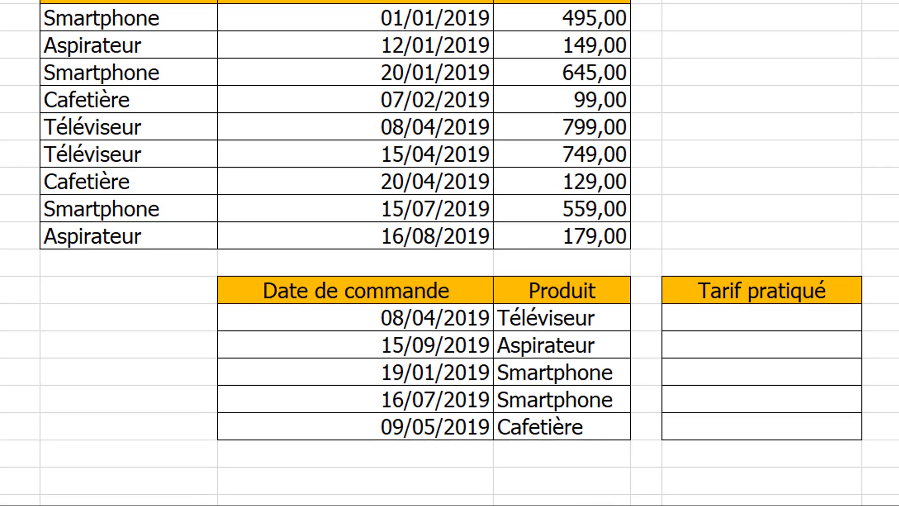
# Examine the Cafetière order of 09/05/2019, the Cafetière tariff effective 20/04/2019 and that order's Tarif pratiqué cell.
pyautogui.click(584, 428)
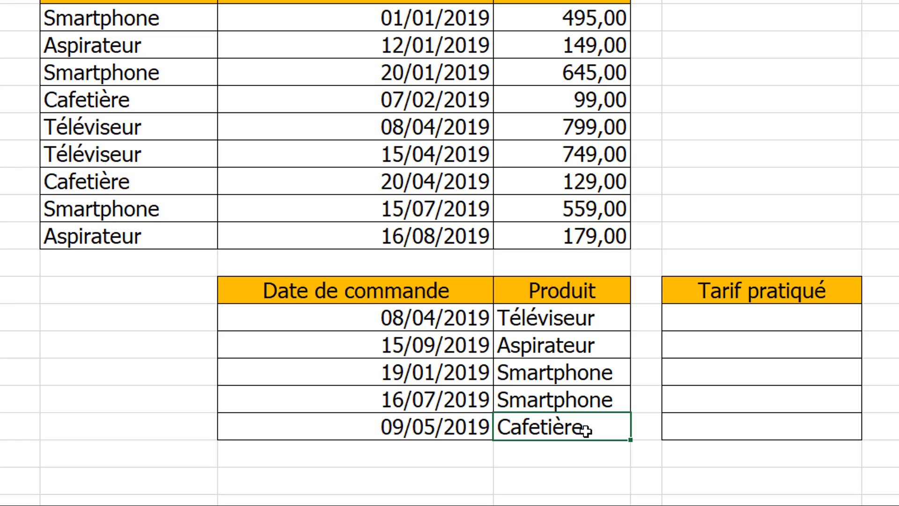
pyautogui.click(411, 428)
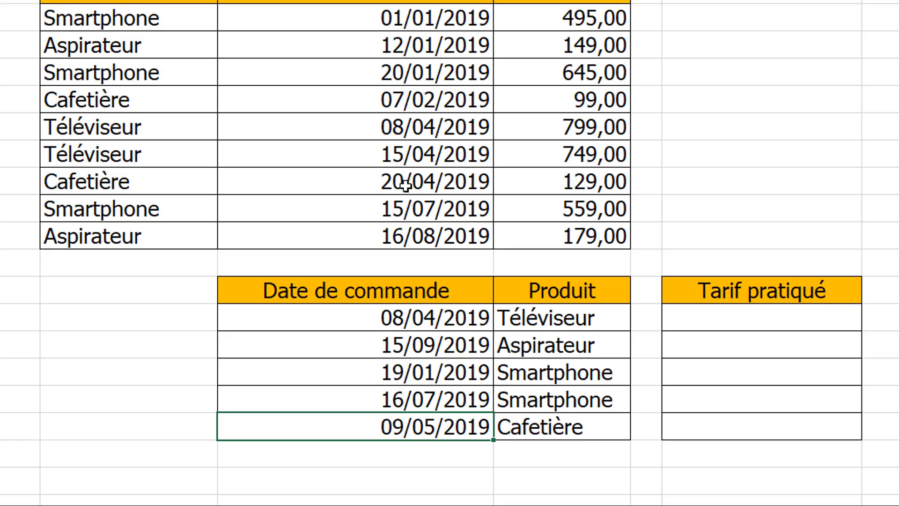
pyautogui.click(431, 180)
pyautogui.click(589, 187)
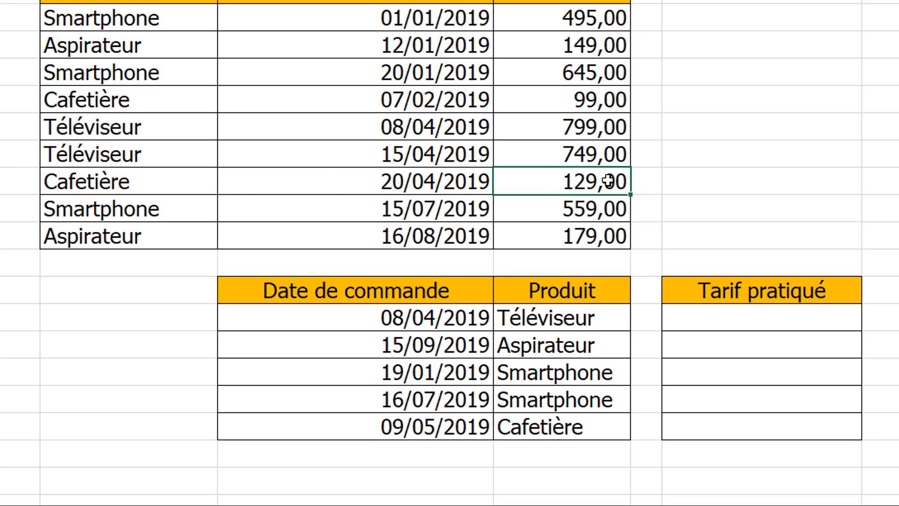
pyautogui.click(763, 427)
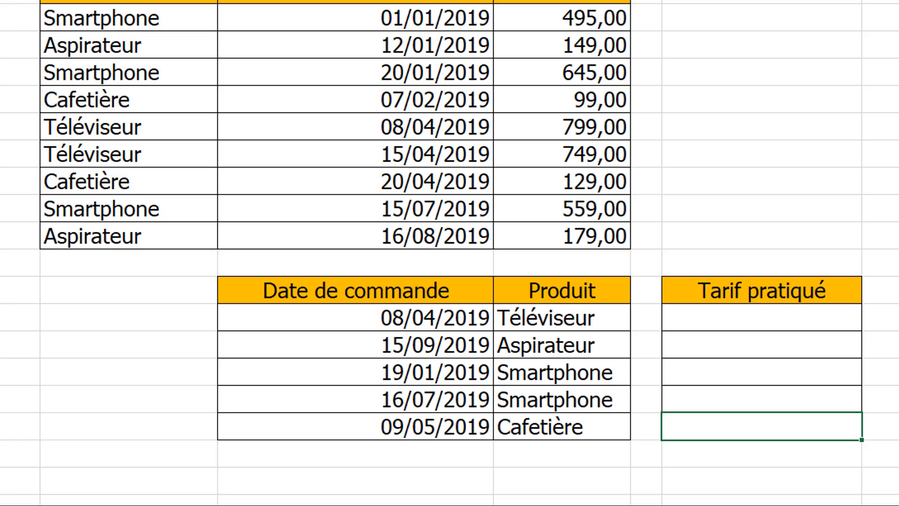
# In the first Tarif pratiqué cell (F14), enter the product condition =($B$3:$B$11=D14), leaving the formula open for editing.
pyautogui.click(781, 318)
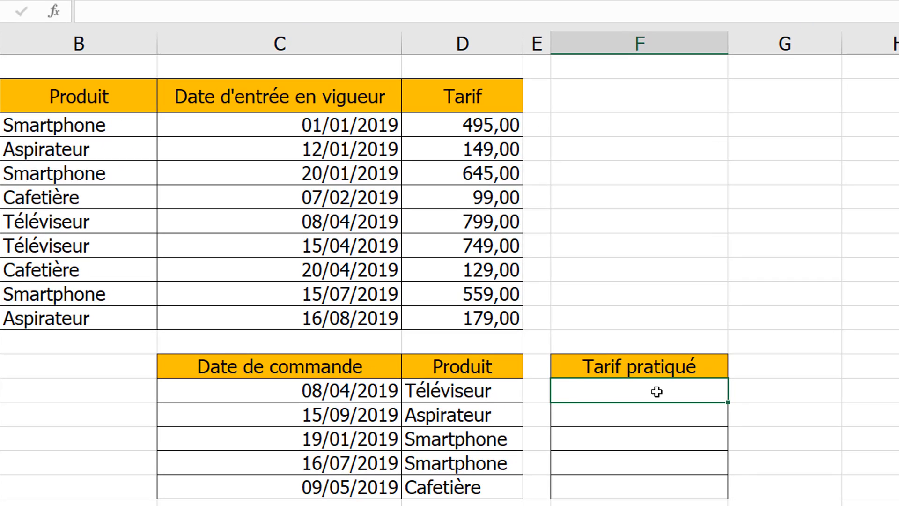
pyautogui.write('=(')
pyautogui.moveTo(97, 125); pyautogui.dragTo(75, 314)
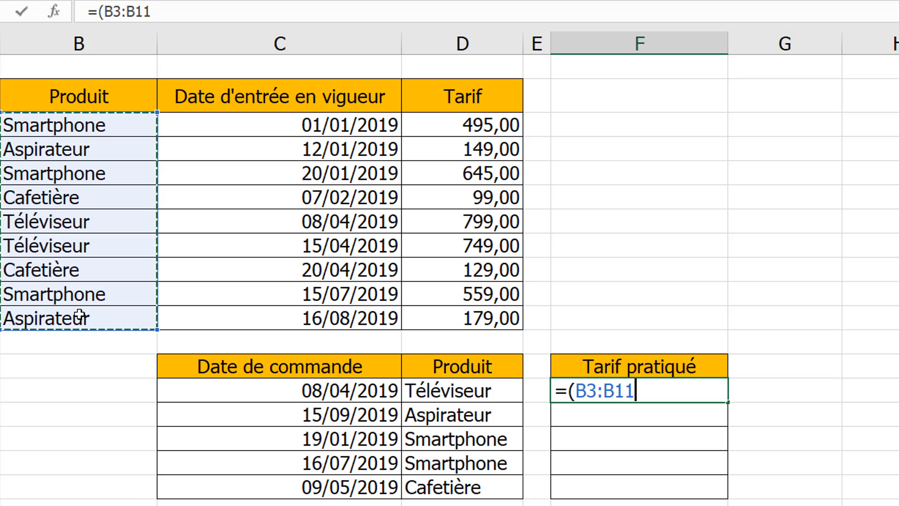
pyautogui.press('F4')
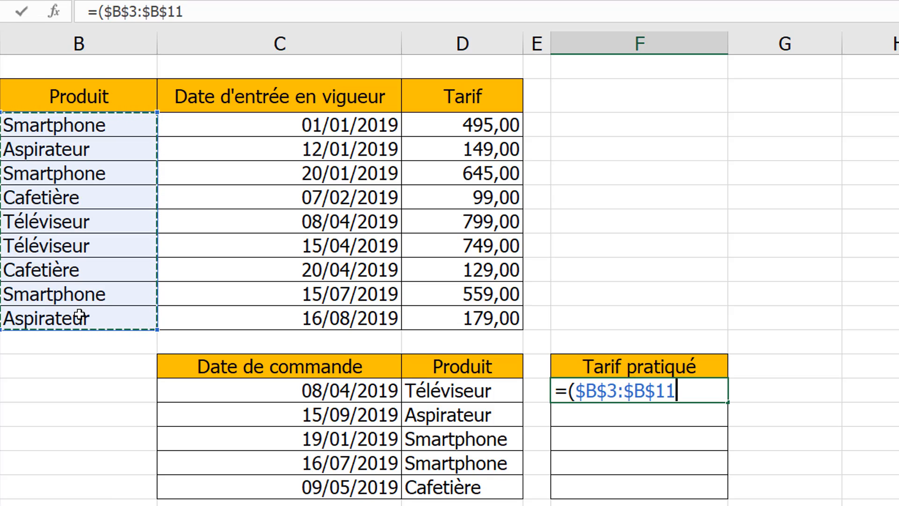
pyautogui.write('=')
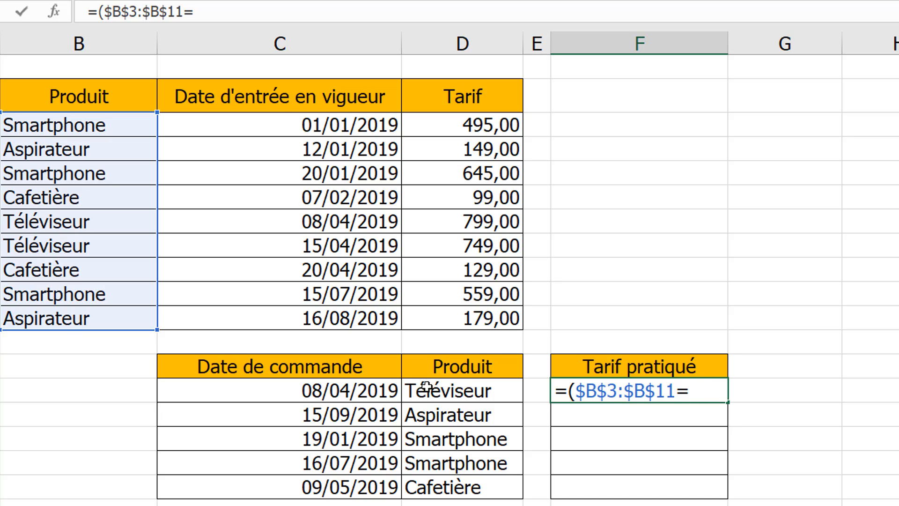
pyautogui.click(444, 391)
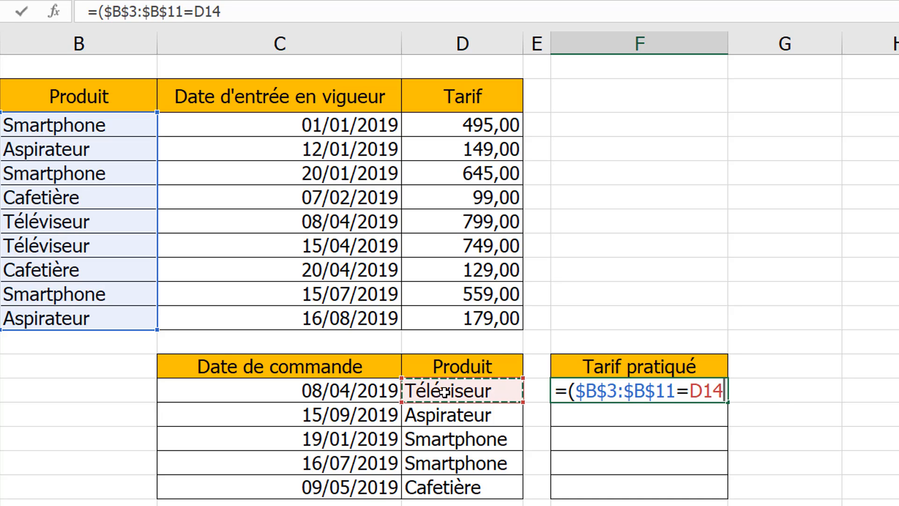
pyautogui.write(')')
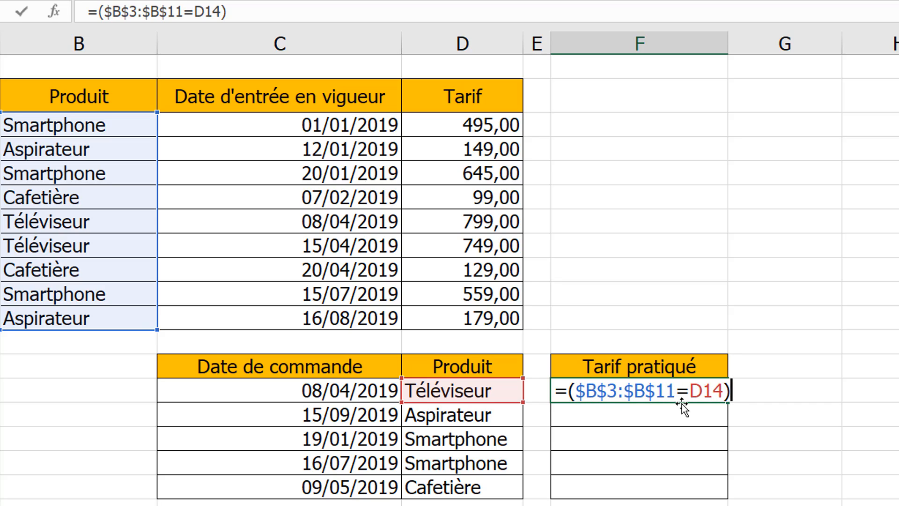
# Evaluate the product condition ($B$3:$B$11=D14) within the formula to inspect its array, and restore the expression.
pyautogui.moveTo(738, 391); pyautogui.dragTo(572, 389)
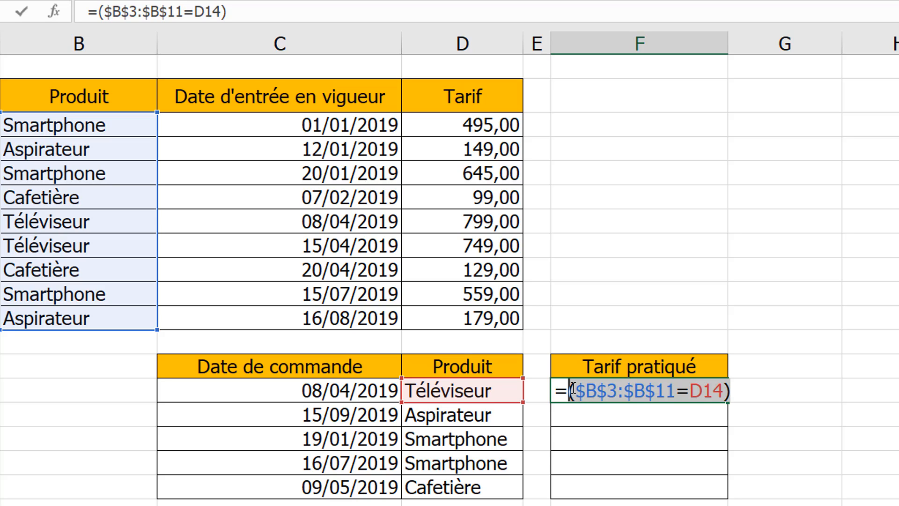
pyautogui.press('F9')
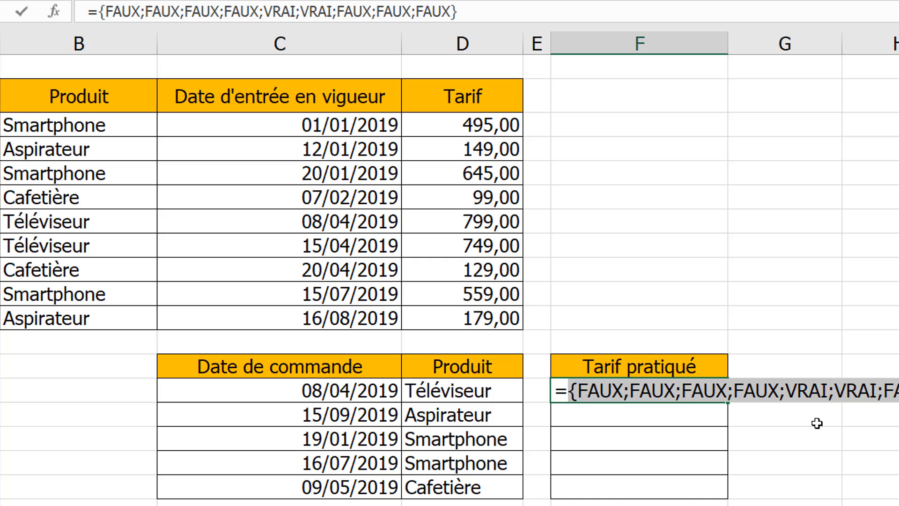
pyautogui.hotkey('ctrl', 'z')
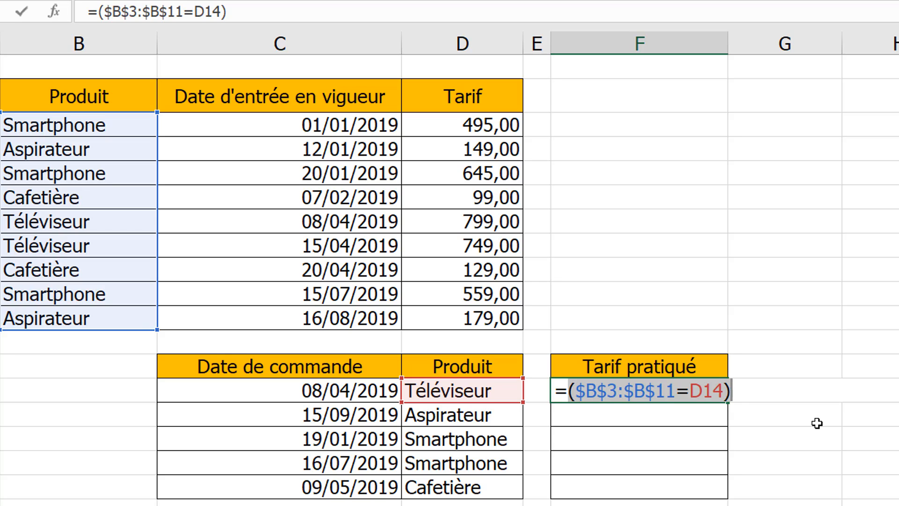
pyautogui.press('Right')
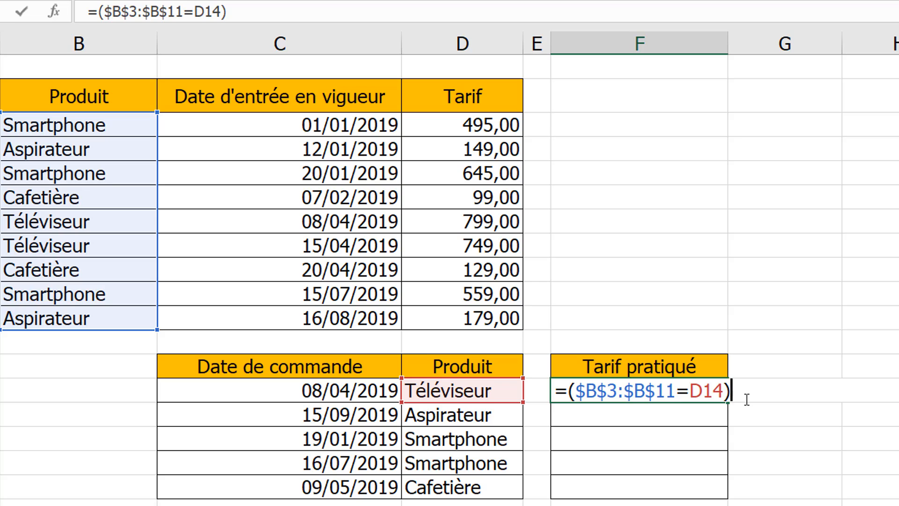
# Multiply the product condition in F14 by the date condition ($C$3:$C$11<=C14).
pyautogui.write('*(')
pyautogui.click(296, 128)
pyautogui.moveTo(296, 127); pyautogui.dragTo(288, 318)
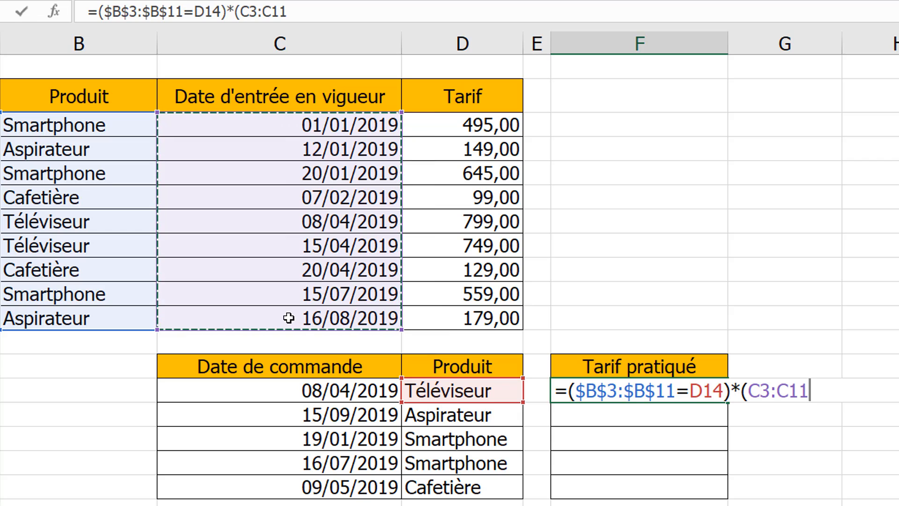
pyautogui.press('F4')
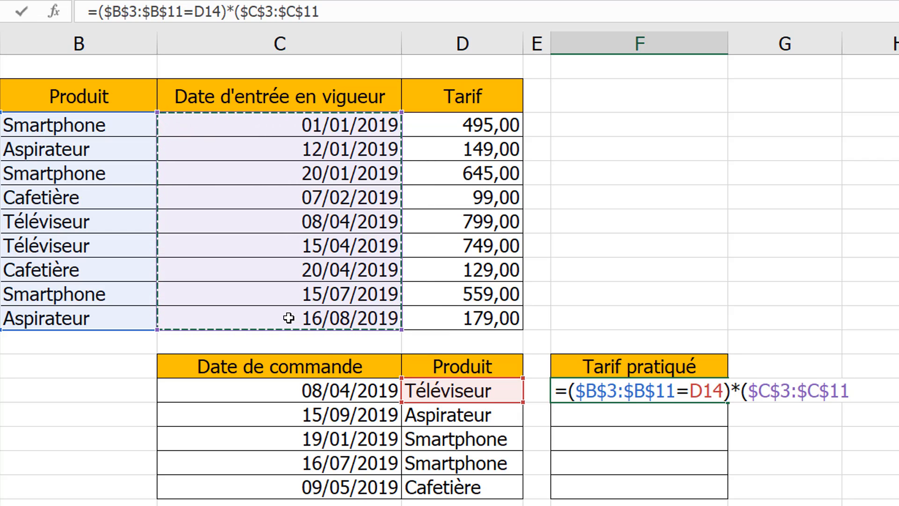
pyautogui.write('<')
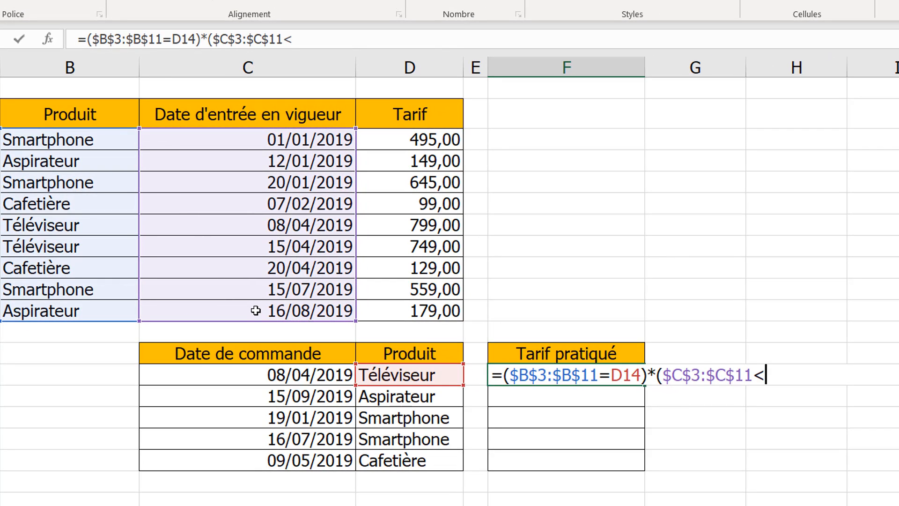
pyautogui.write('=')
pyautogui.click(280, 377)
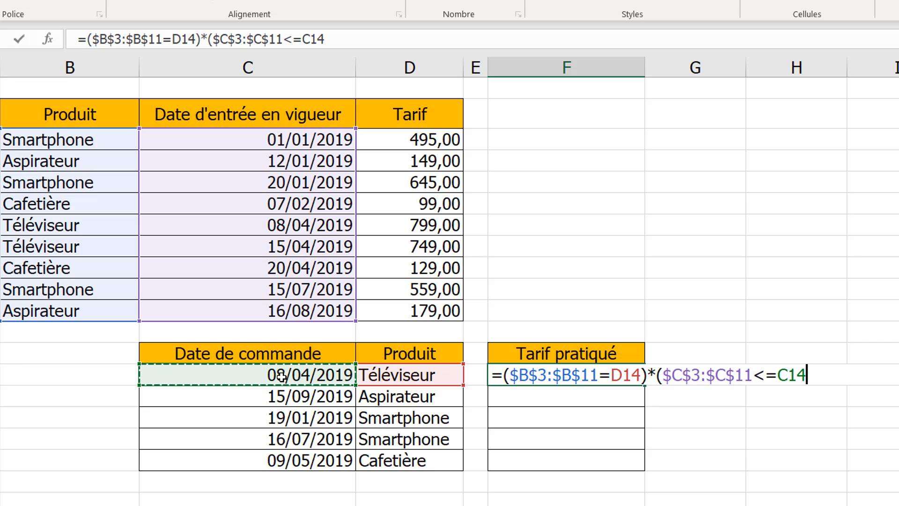
pyautogui.write(')')
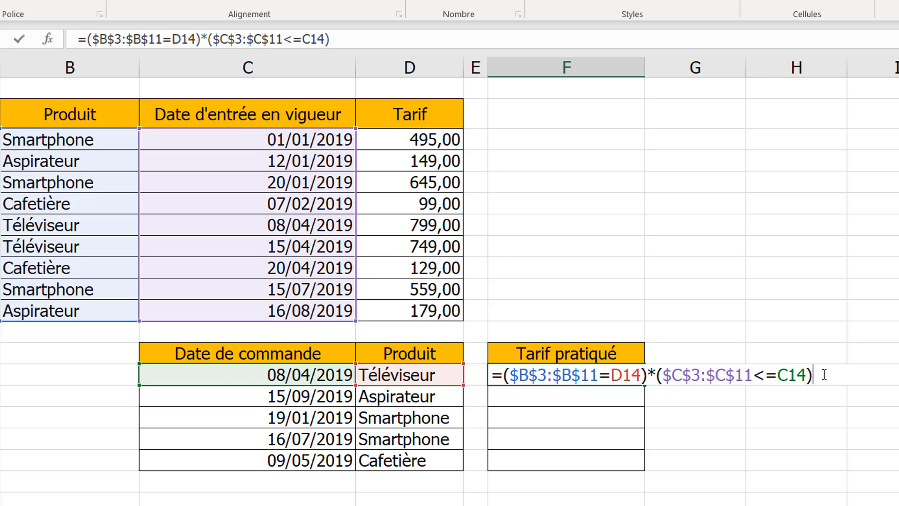
# Evaluate the date condition ($C$3:$C$11<=C14) within the formula to inspect its array, and restore the expression.
pyautogui.moveTo(824, 375); pyautogui.dragTo(659, 377)
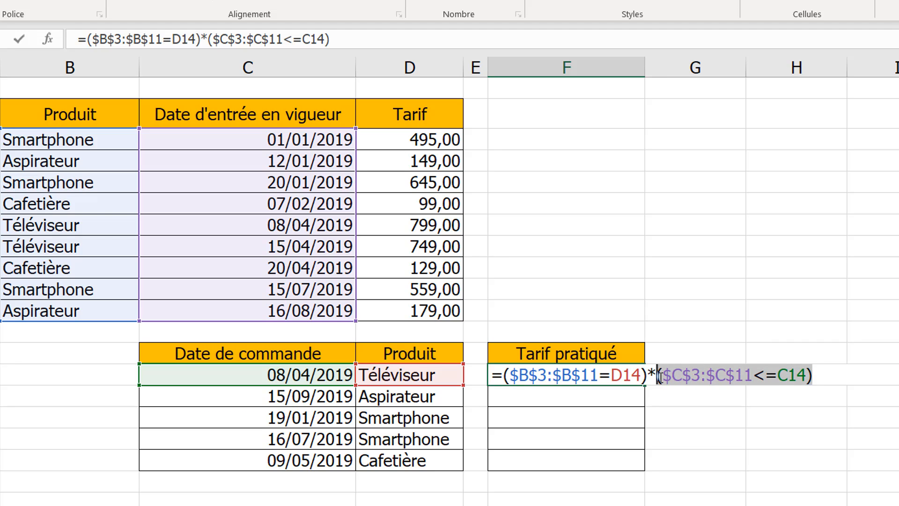
pyautogui.press('F9')
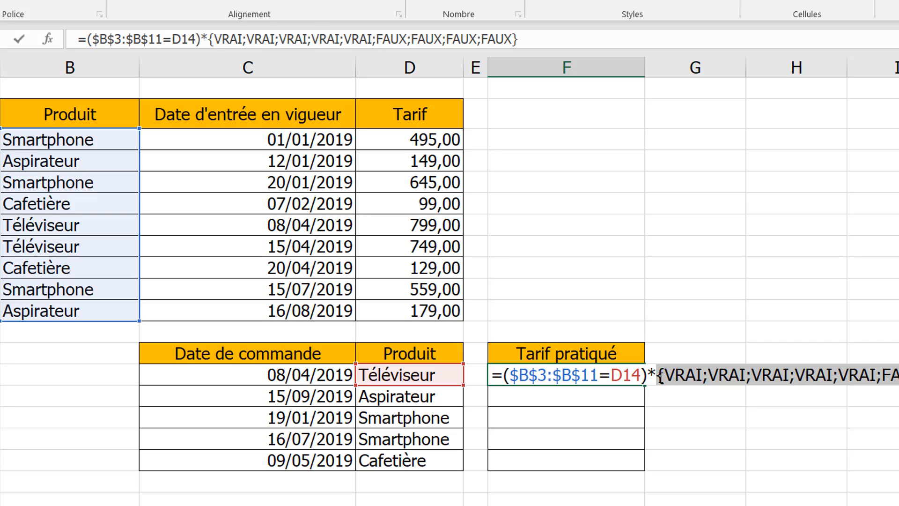
pyautogui.hotkey('ctrl', 'z')
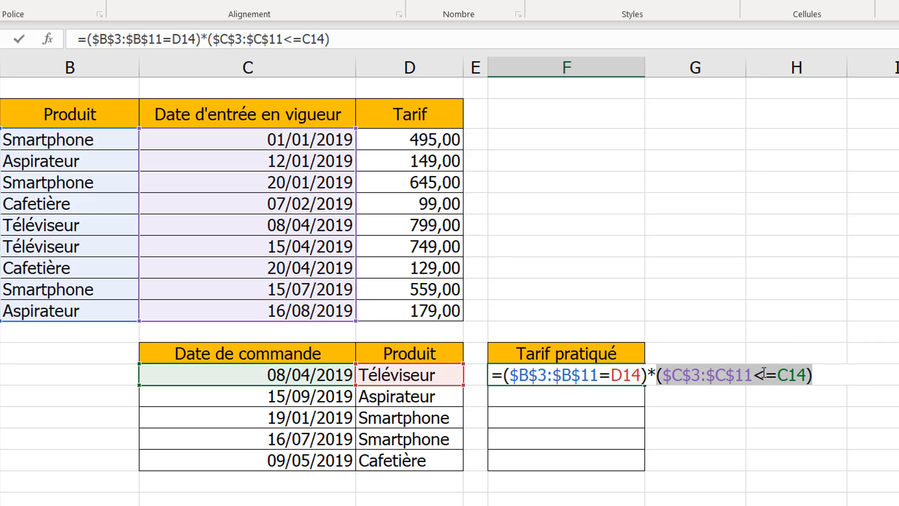
pyautogui.click(829, 373)
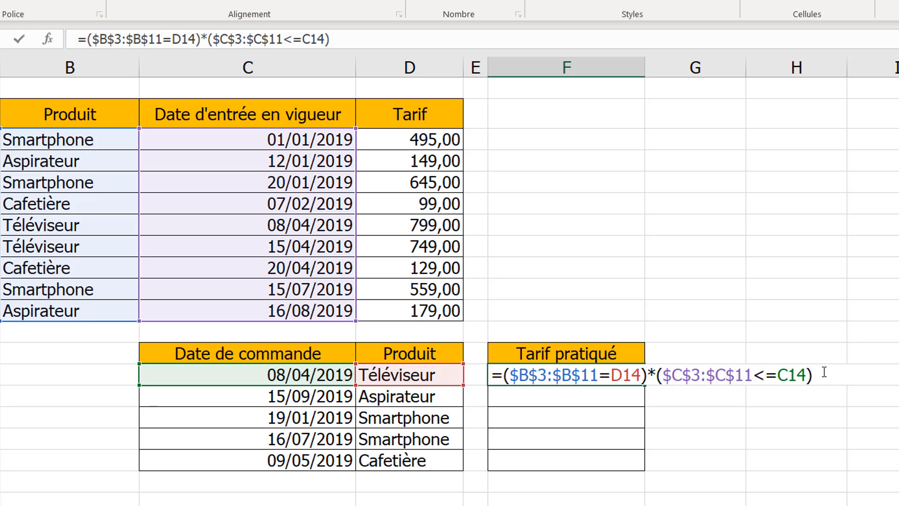
# Evaluate the product of both conditions in F14 to inspect the combined array, and restore the expression.
pyautogui.hotkey('shift', 'Left')
pyautogui.hotkey('shift', 'Left')
pyautogui.hotkey('shift', 'Left')
pyautogui.hotkey('shift', 'Left')
pyautogui.hotkey('shift', 'Left')
pyautogui.moveTo(717, 373); pyautogui.dragTo(507, 373)
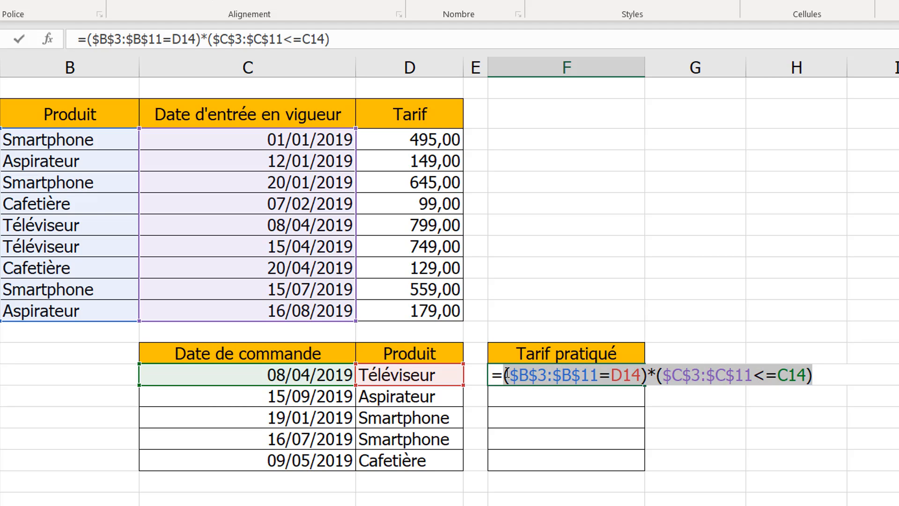
pyautogui.press('F9')
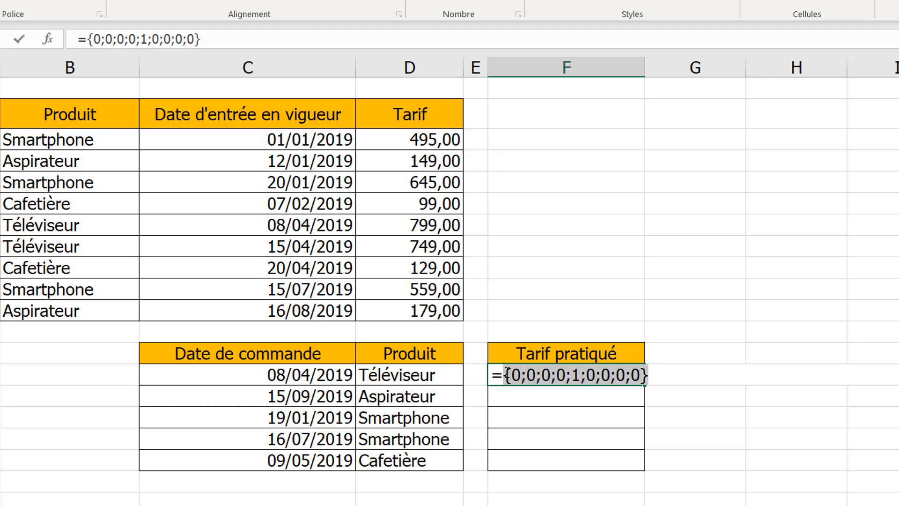
pyautogui.hotkey('ctrl', 'z')
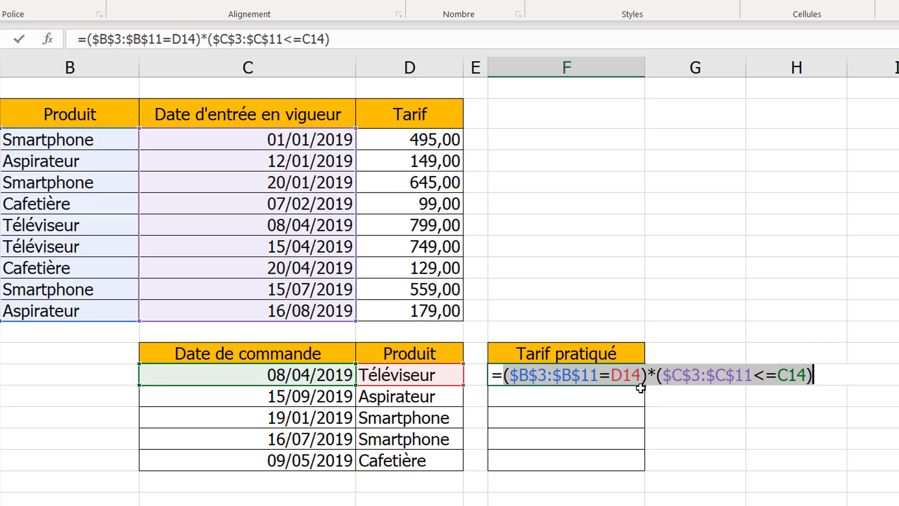
# Divide 1 by the bracketed product of conditions, making the formula =1/(($B$3:$B$11=D14)*($C$3:$C$11<=C14)).
pyautogui.click(506, 376)
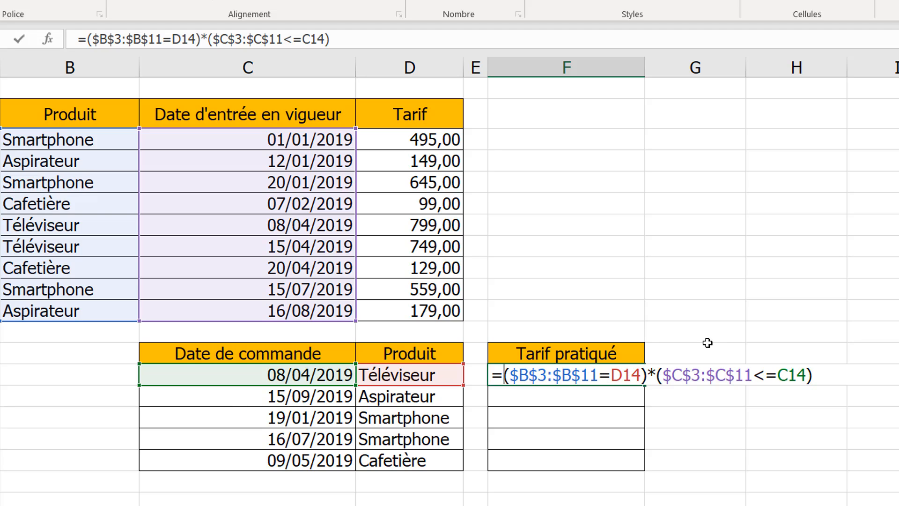
pyautogui.write('1/')
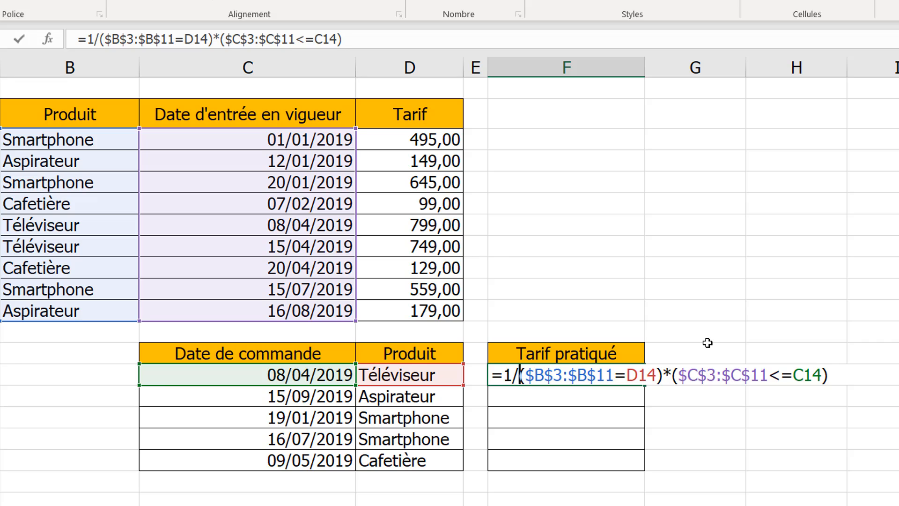
pyautogui.write('(')
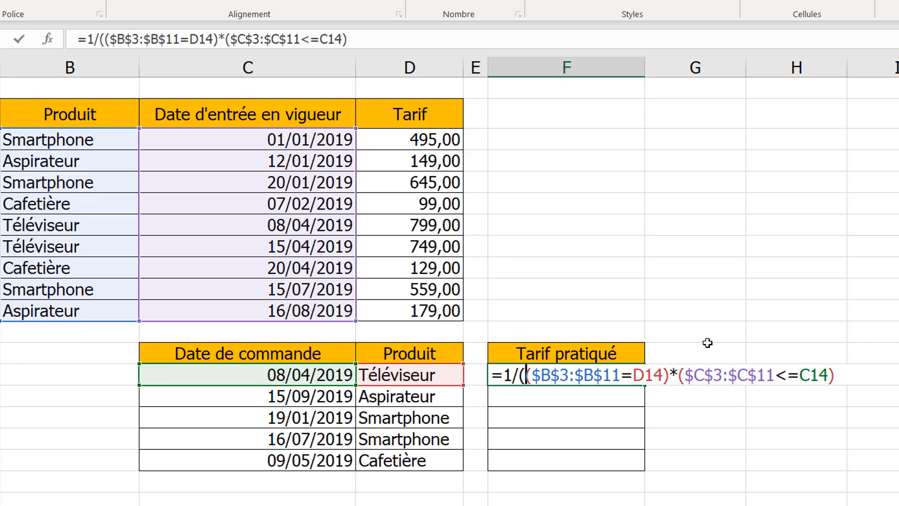
pyautogui.click(848, 375)
pyautogui.write(')')
# Evaluate the whole 1/(...) expression in F14 to inspect its array, and restore the expression.
pyautogui.moveTo(850, 375); pyautogui.dragTo(503, 383)
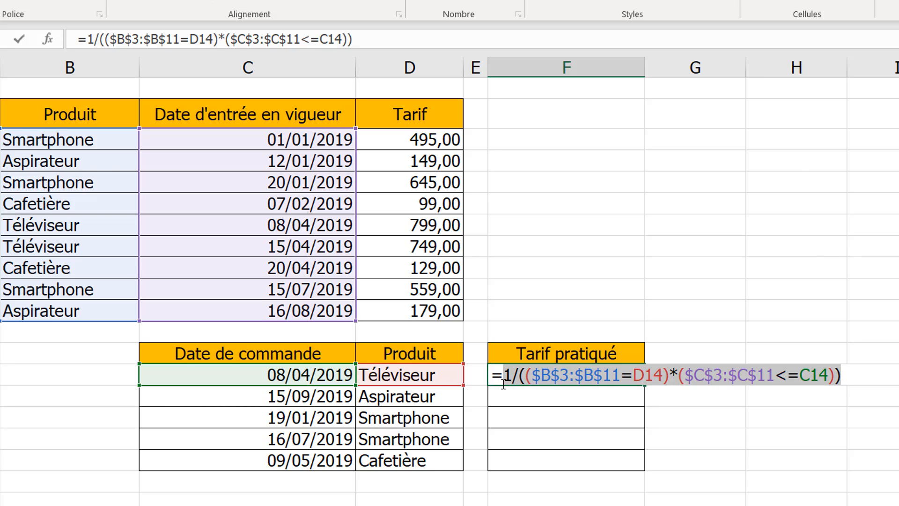
pyautogui.press('F9')
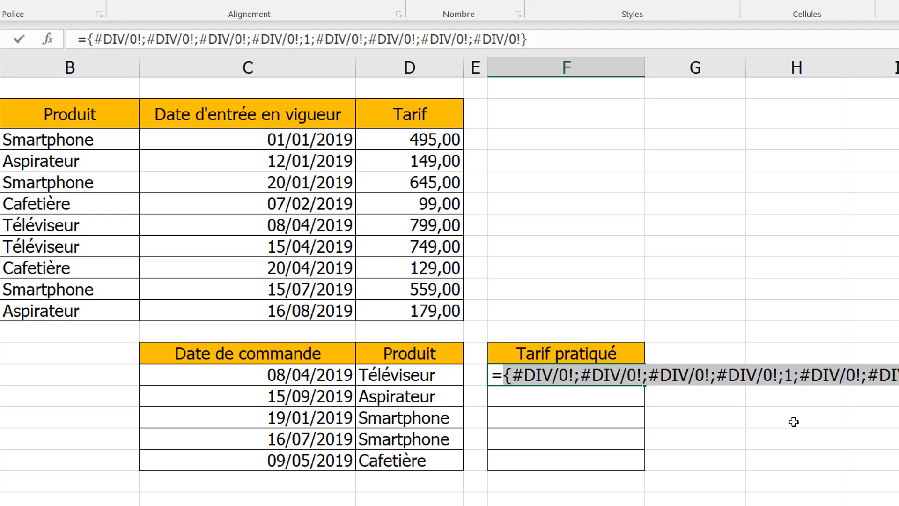
pyautogui.hotkey('ctrl', 'z')
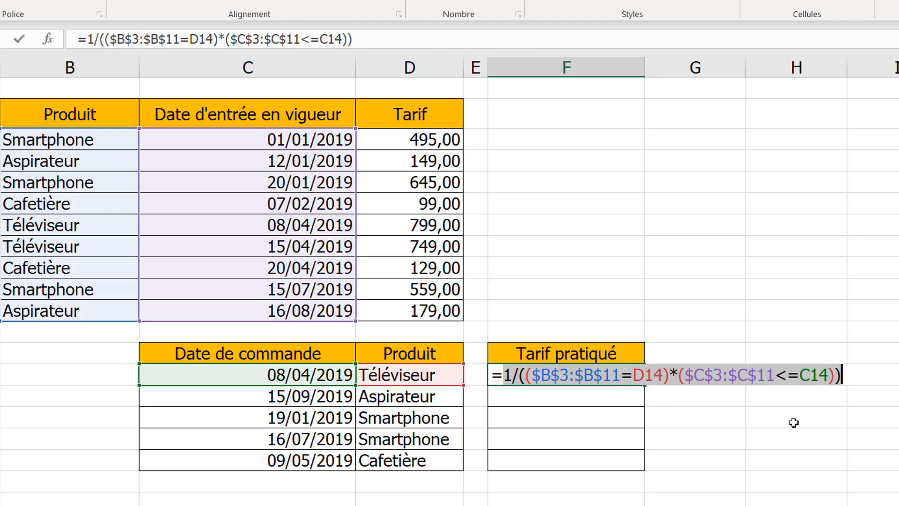
pyautogui.click(855, 374)
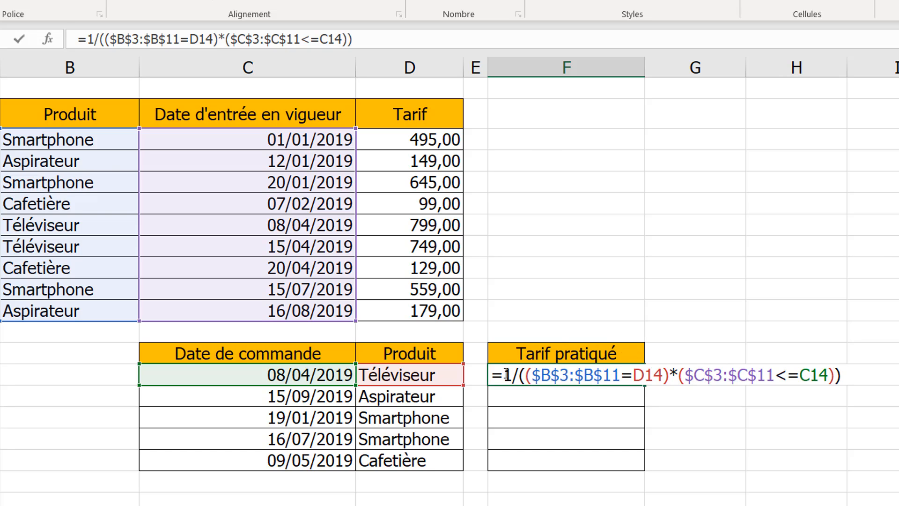
# Wrap the F14 expression in RECHERCHE with 2 as the lookup value and the 1/(...) expression as the lookup vector.
pyautogui.write('recher')
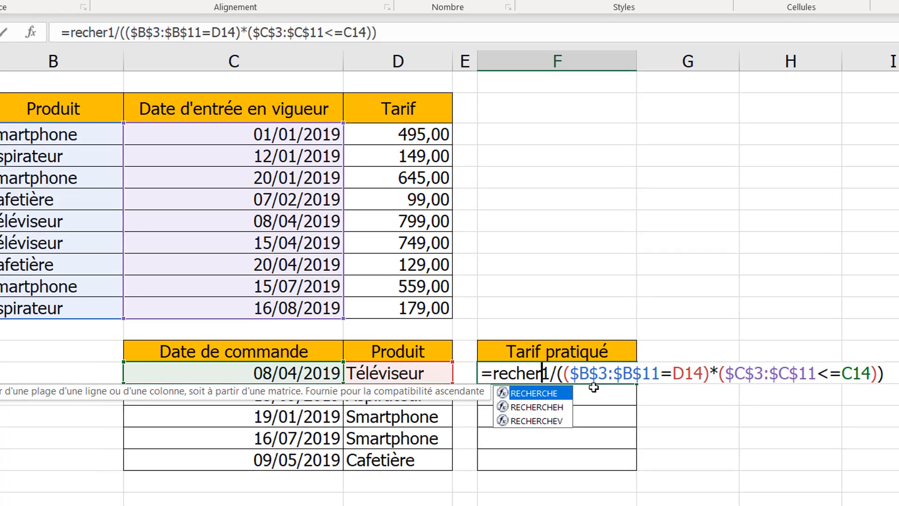
pyautogui.press('Tab')
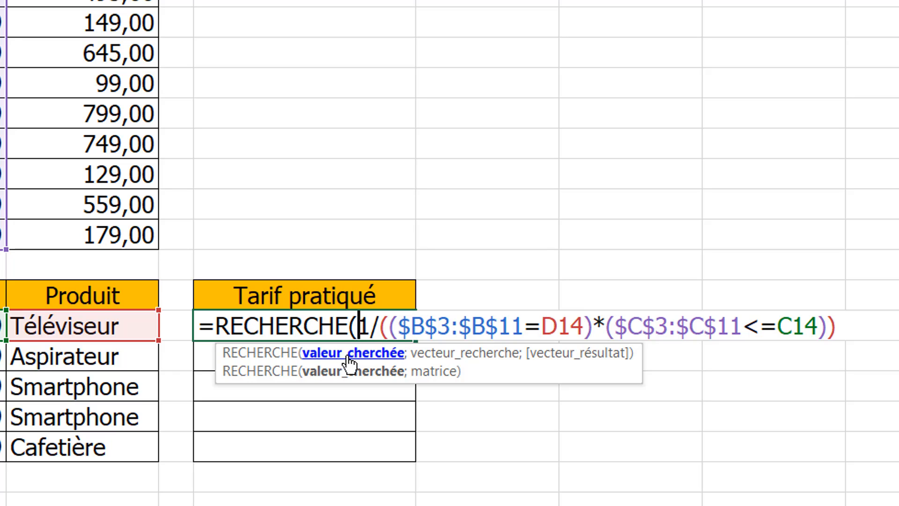
pyautogui.write('2')
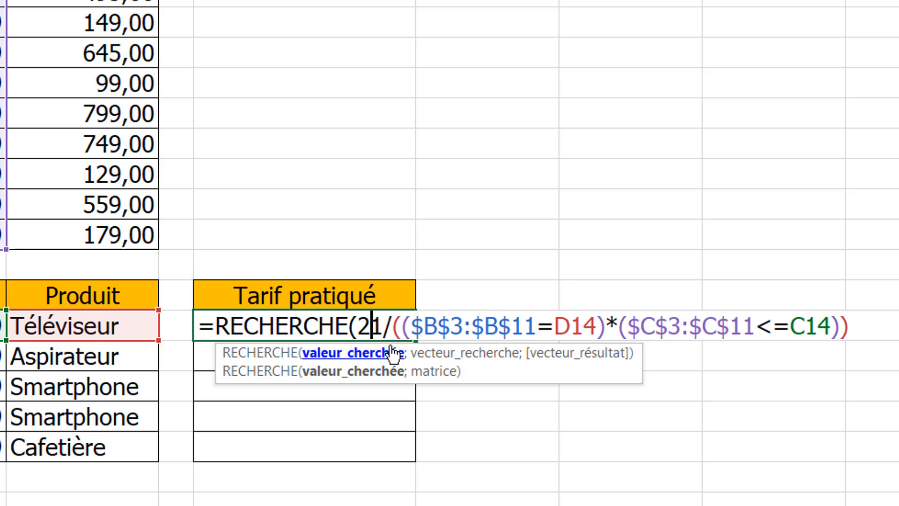
pyautogui.write(';')
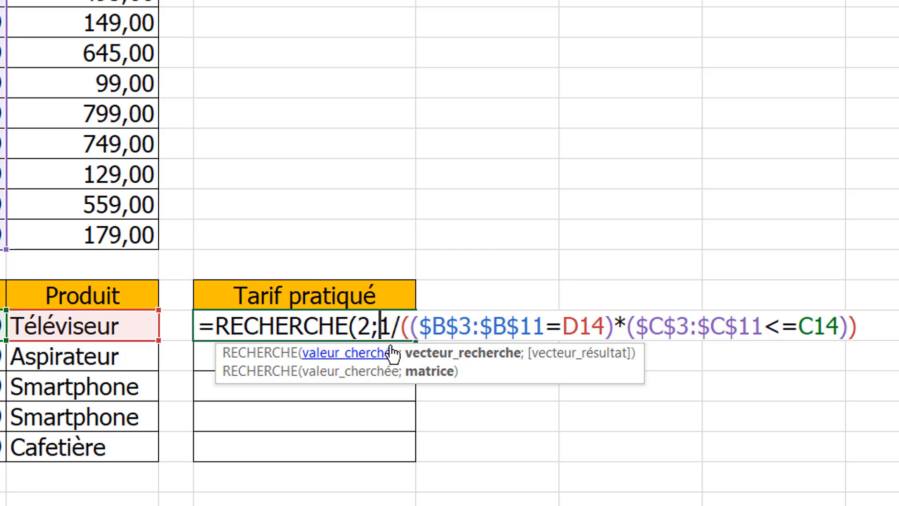
pyautogui.click(464, 356)
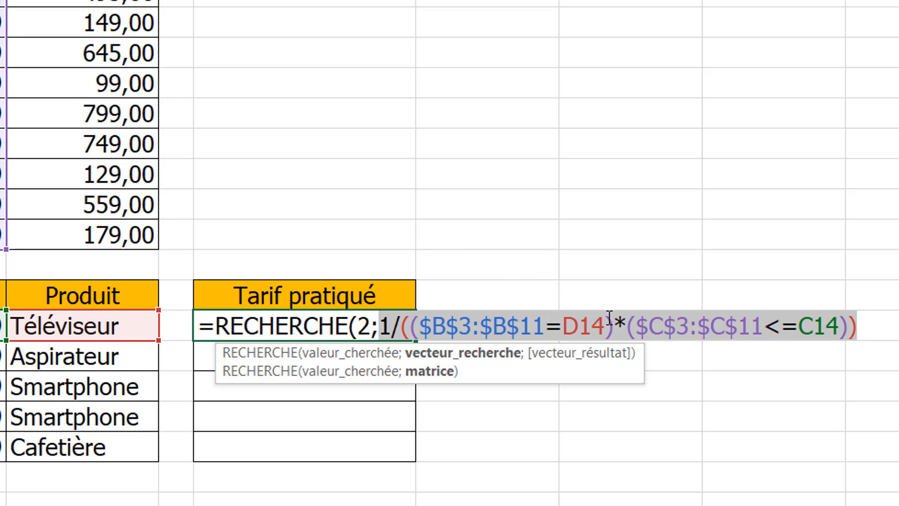
pyautogui.click(369, 323)
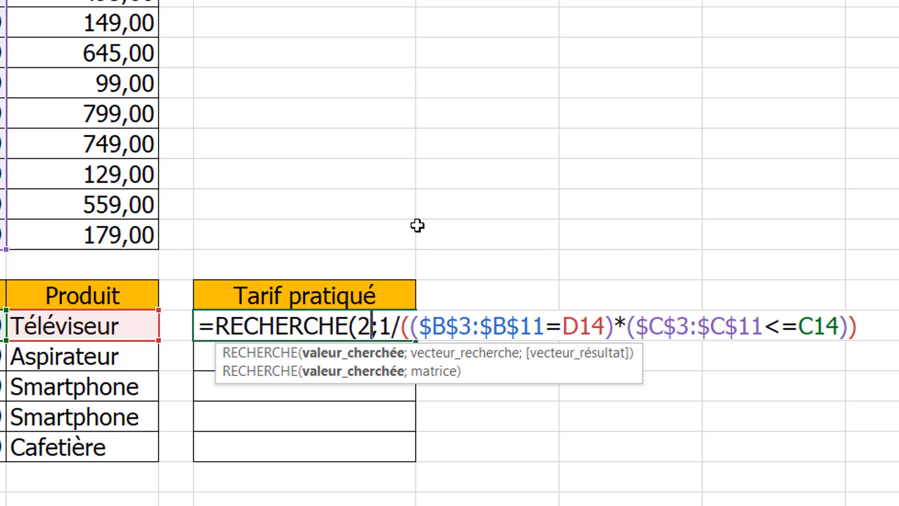
pyautogui.click(491, 358)
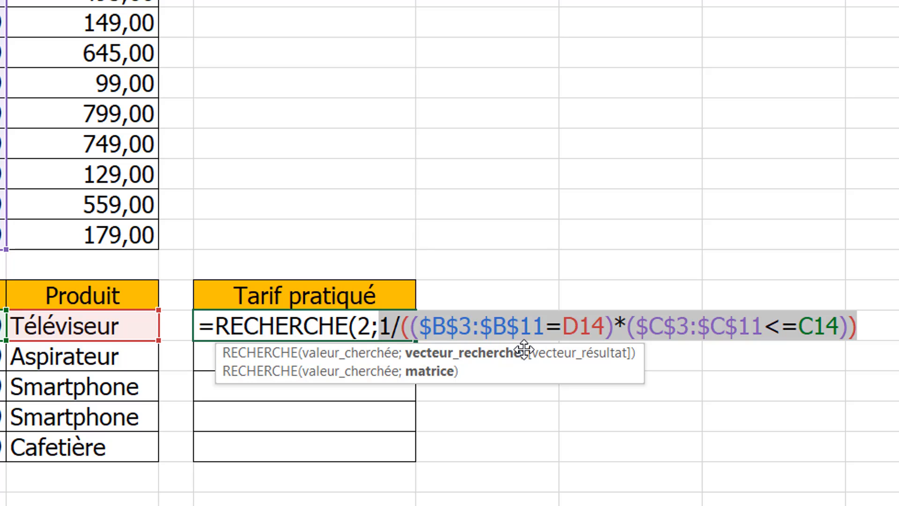
# Add the Tarif range $D$3:$D$11 as the result vector, close the RECHERCHE formula and enter it in F14.
pyautogui.click(882, 323)
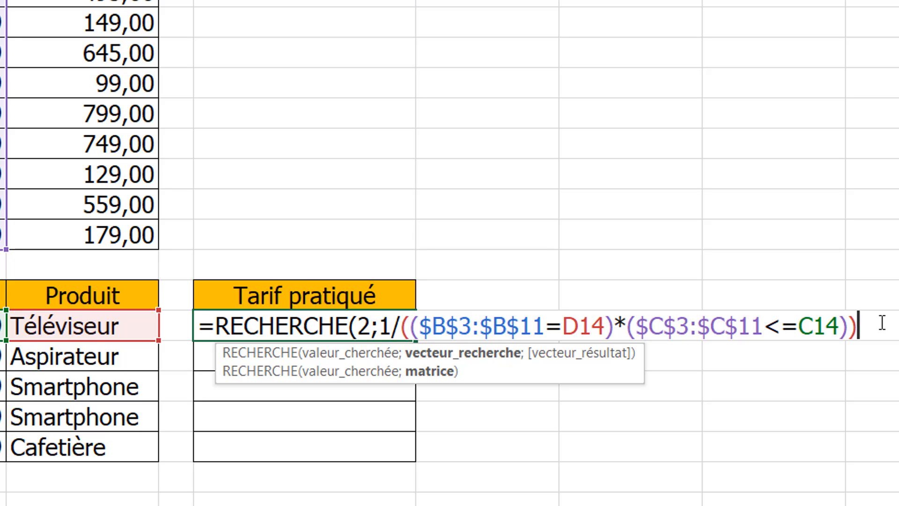
pyautogui.write(';')
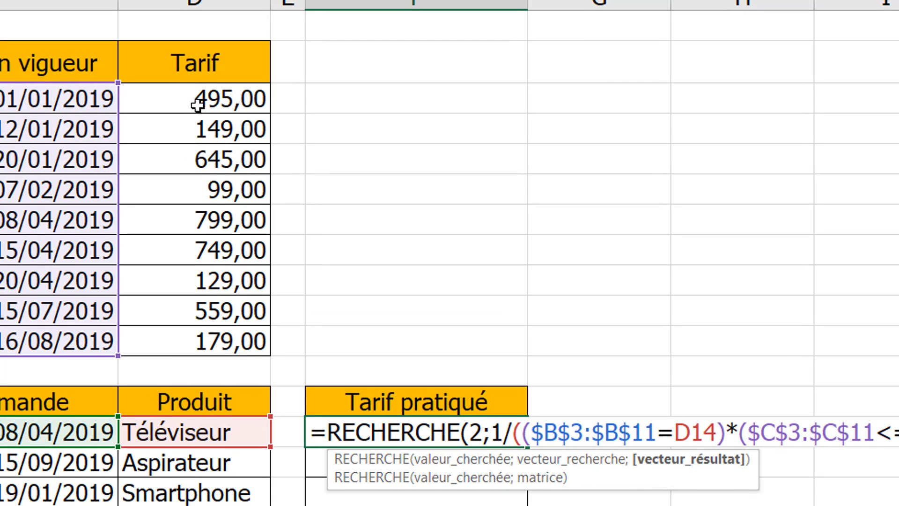
pyautogui.moveTo(196, 102); pyautogui.dragTo(197, 343)
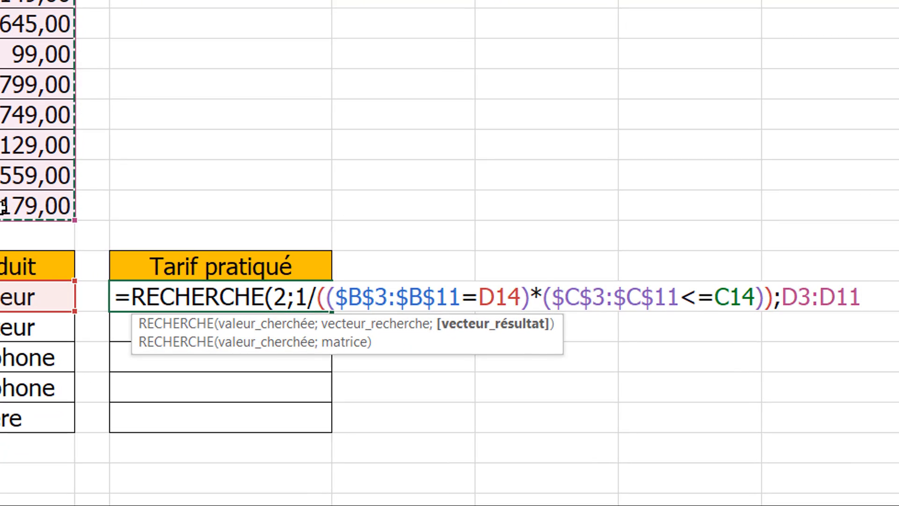
pyautogui.press('F4')
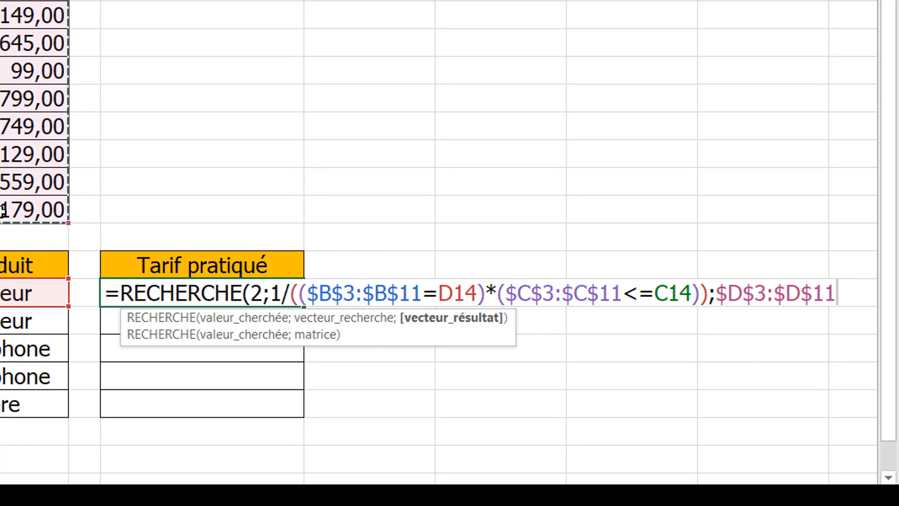
pyautogui.write(')')
pyautogui.press('Return')
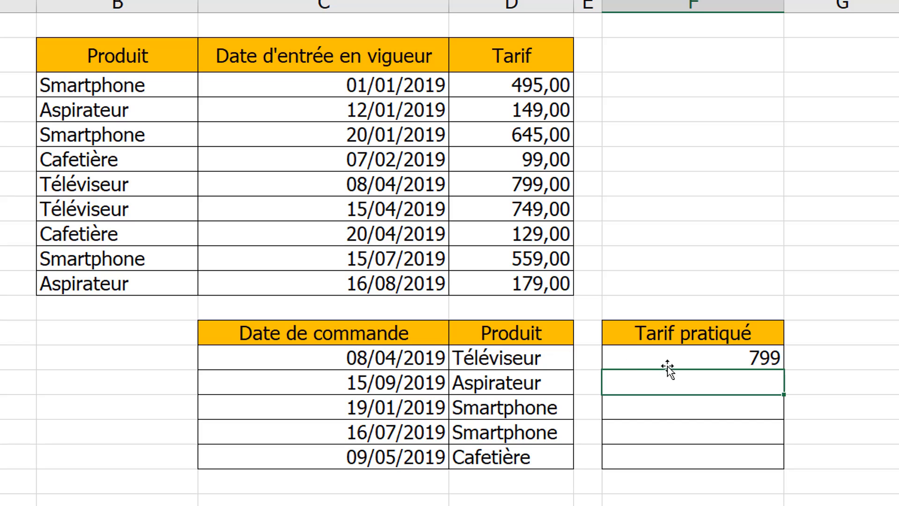
# Compare the price calculated in F14 and its order date with the Téléviseur dates and prices in the price table.
pyautogui.click(680, 358)
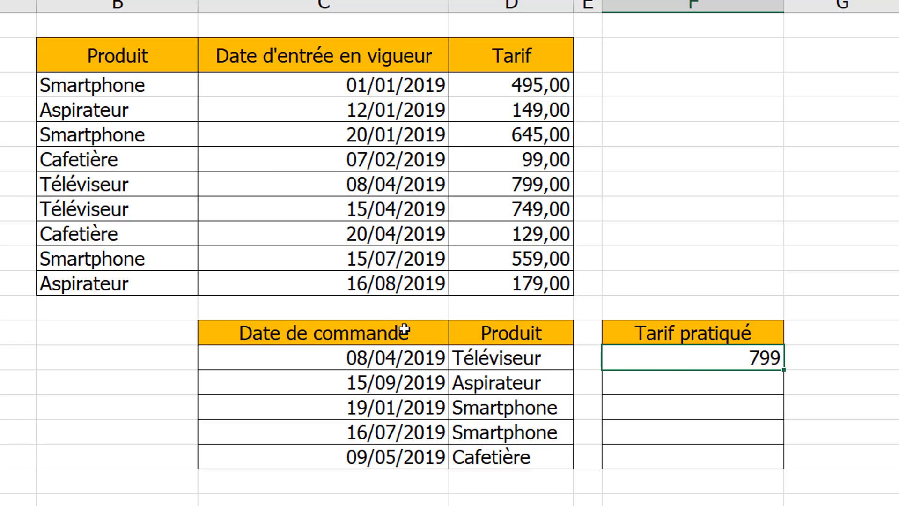
pyautogui.click(379, 359)
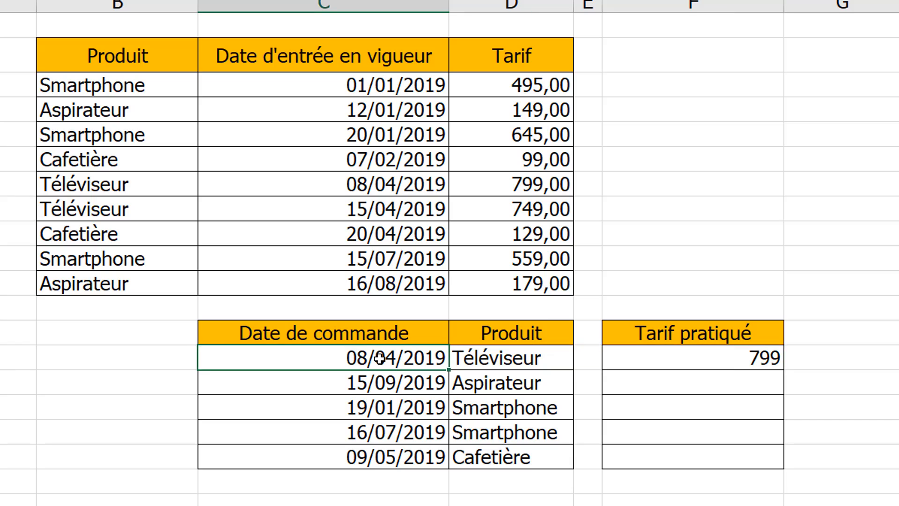
pyautogui.click(327, 150)
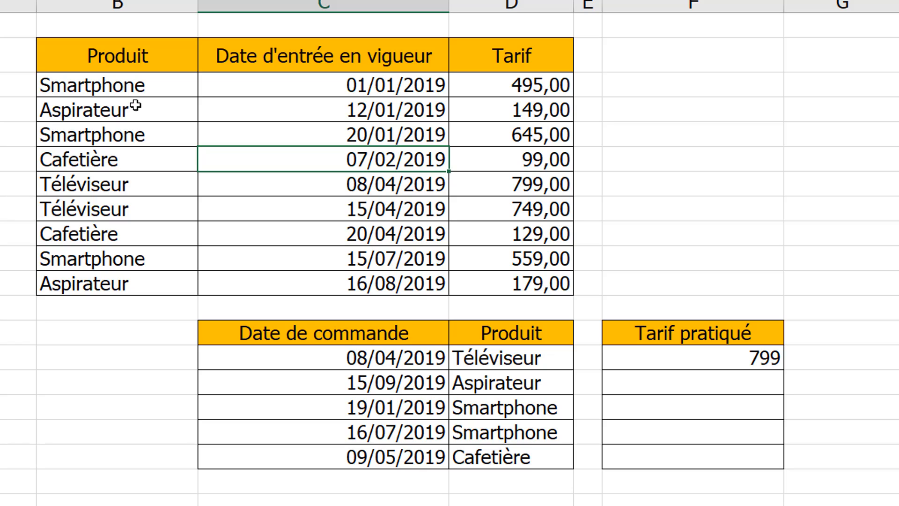
pyautogui.click(119, 186)
pyautogui.click(260, 183)
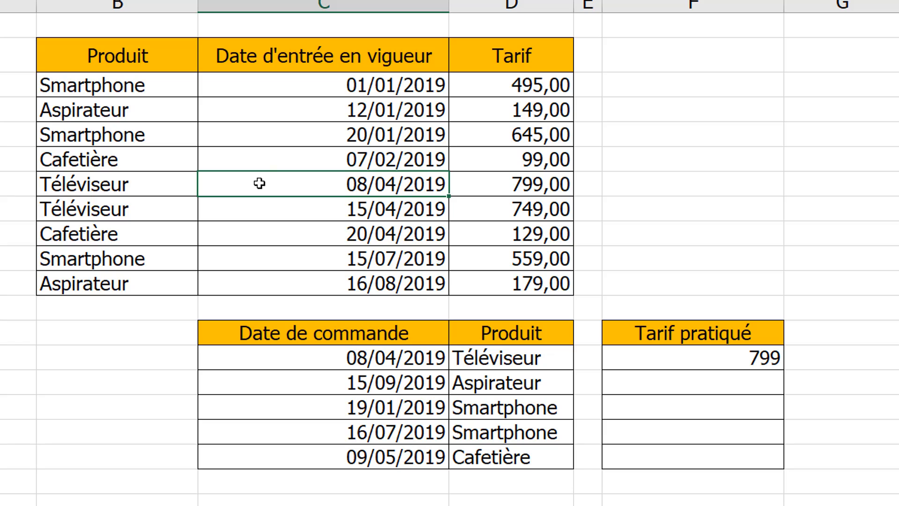
pyautogui.click(487, 188)
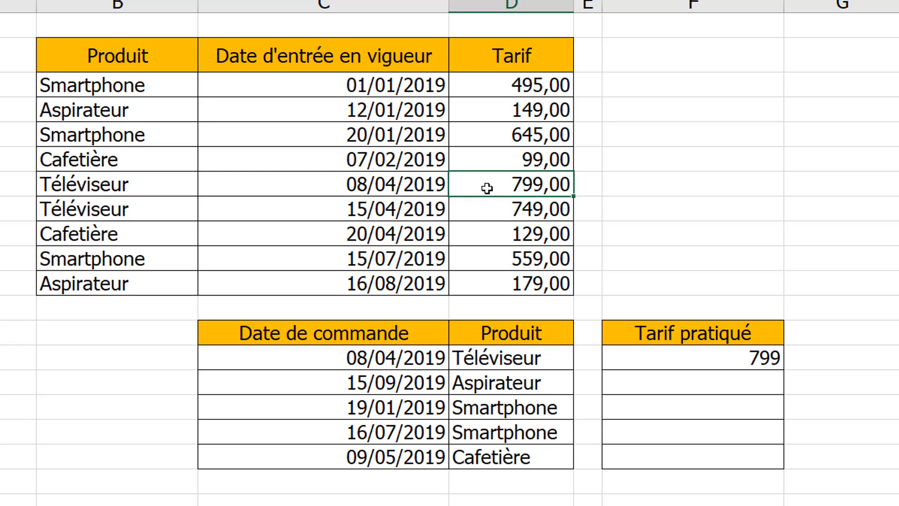
pyautogui.click(332, 214)
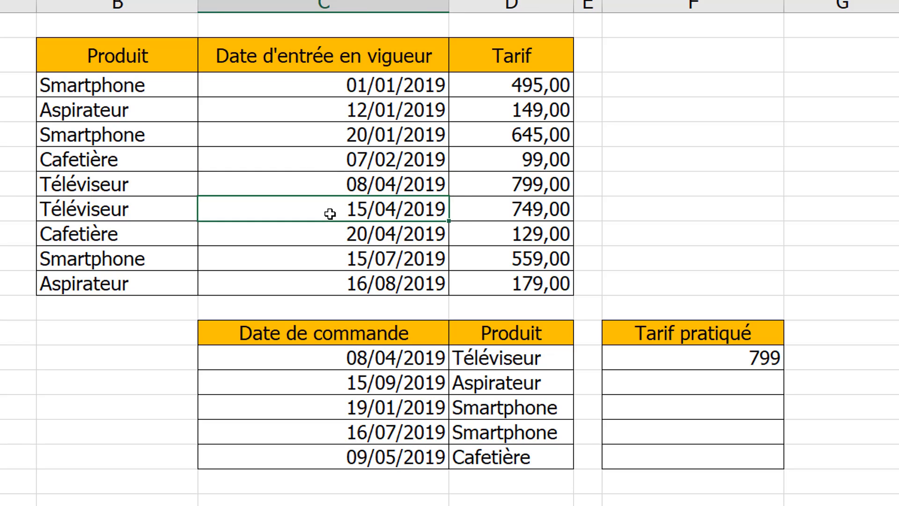
pyautogui.click(491, 208)
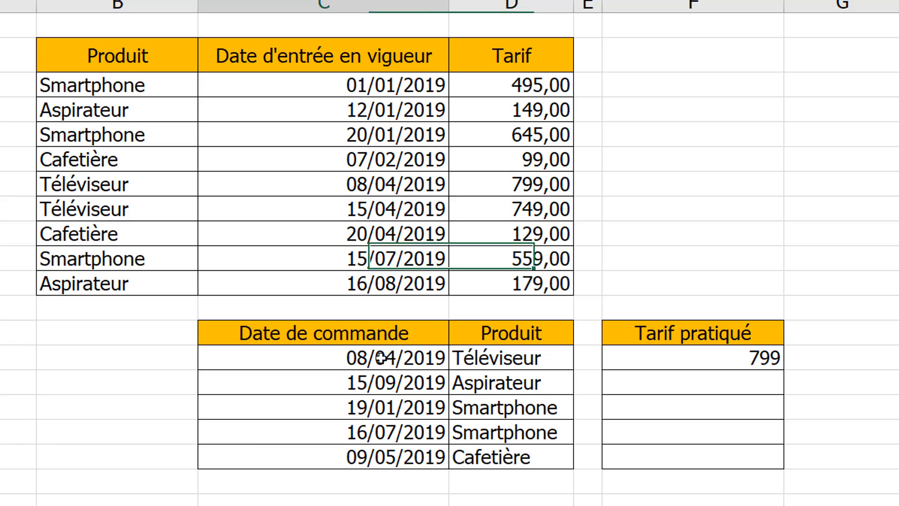
# Test the formula by setting the Téléviseur order date in C14 to 08/02/2019, and inspect the price in F14.
pyautogui.doubleClick(381, 357)
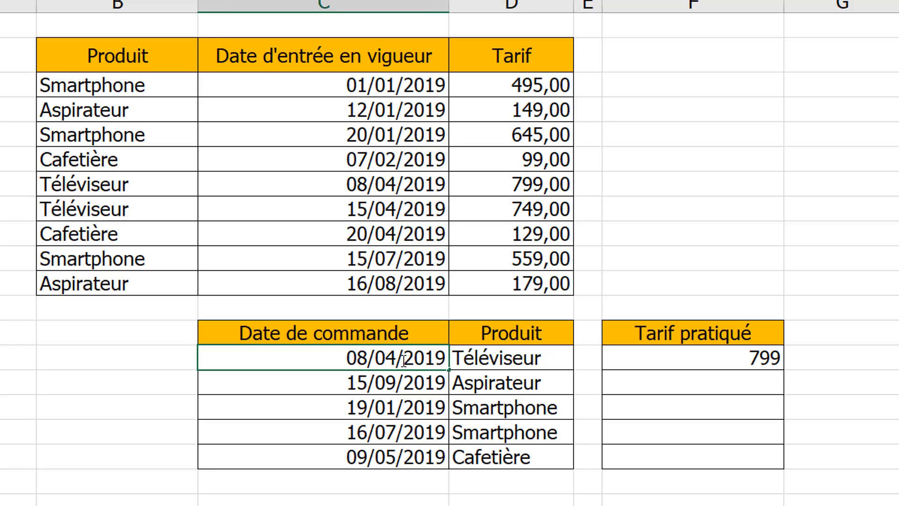
pyautogui.click(398, 355)
pyautogui.press('BackSpace')
pyautogui.write('2')
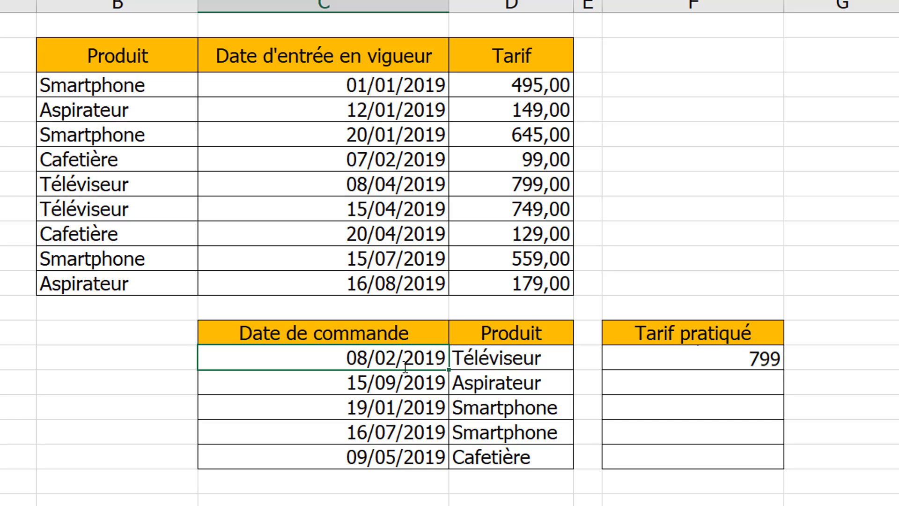
pyautogui.press('Return')
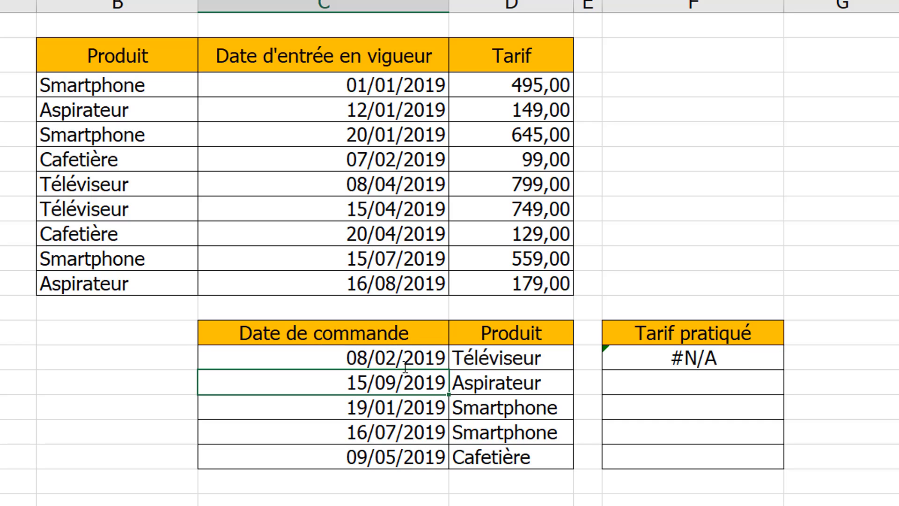
pyautogui.click(676, 358)
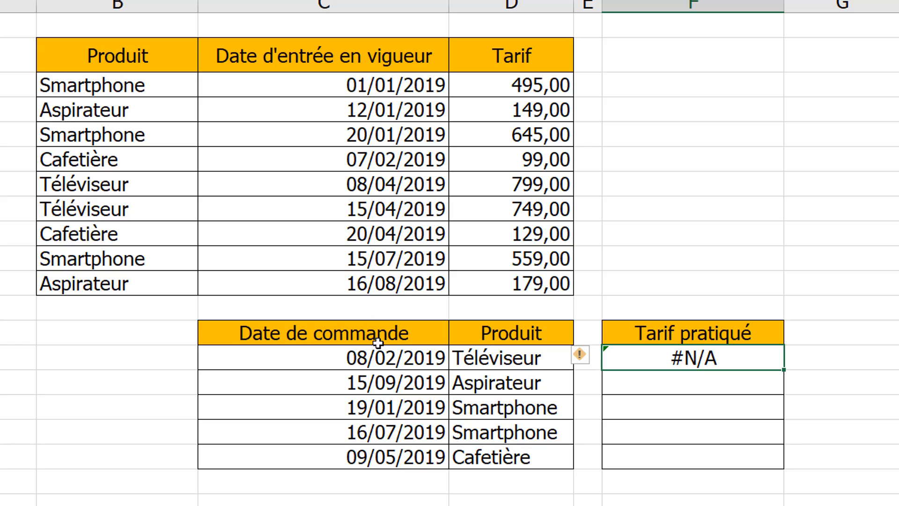
# Set the Téléviseur order date in C14 to 14/04/2019.
pyautogui.click(368, 357)
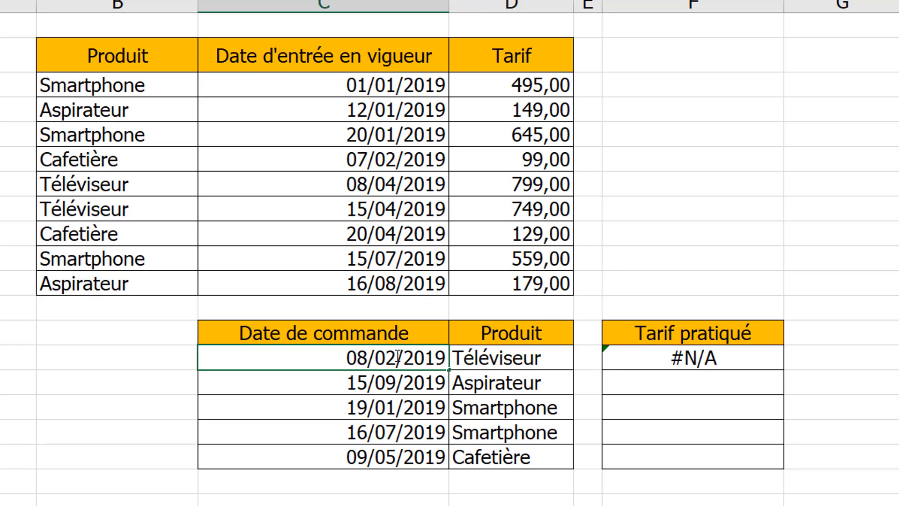
pyautogui.press('BackSpace')
pyautogui.press('BackSpace')
pyautogui.write('14')
pyautogui.press('Right')
pyautogui.press('Right')
pyautogui.press('Right')
pyautogui.press('BackSpace')
pyautogui.write('4')
pyautogui.press('Return')
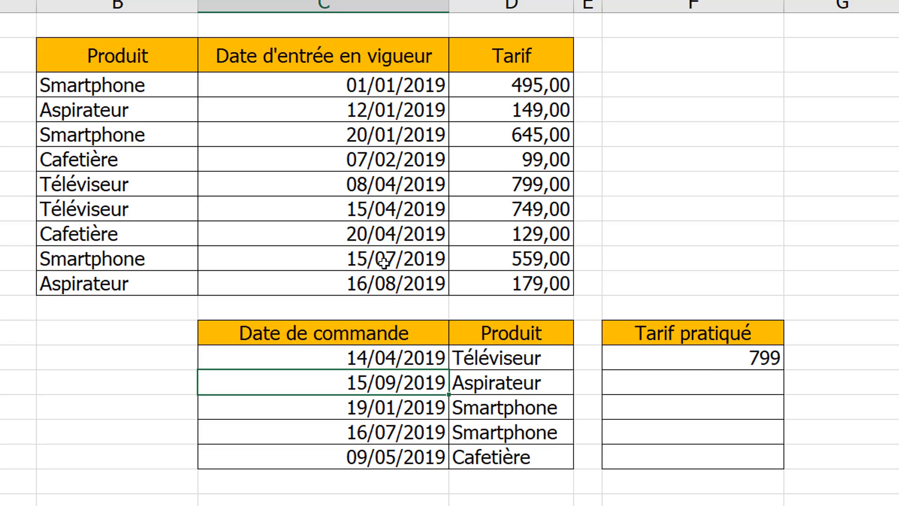
# Set the order date in C14 to 14/06/2019 and check the F14 price against the Téléviseur row dated 15/04/2019.
pyautogui.doubleClick(394, 358)
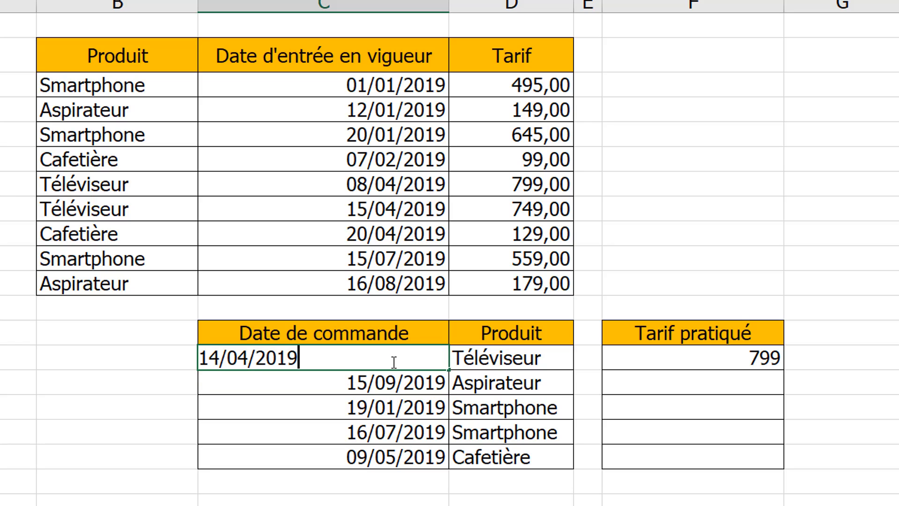
pyautogui.press('Left')
pyautogui.press('Left')
pyautogui.press('Left')
pyautogui.press('Left')
pyautogui.press('Left')
pyautogui.press('Left')
pyautogui.press('Right')
pyautogui.press('Left')
pyautogui.write('6')
pyautogui.press('Return')
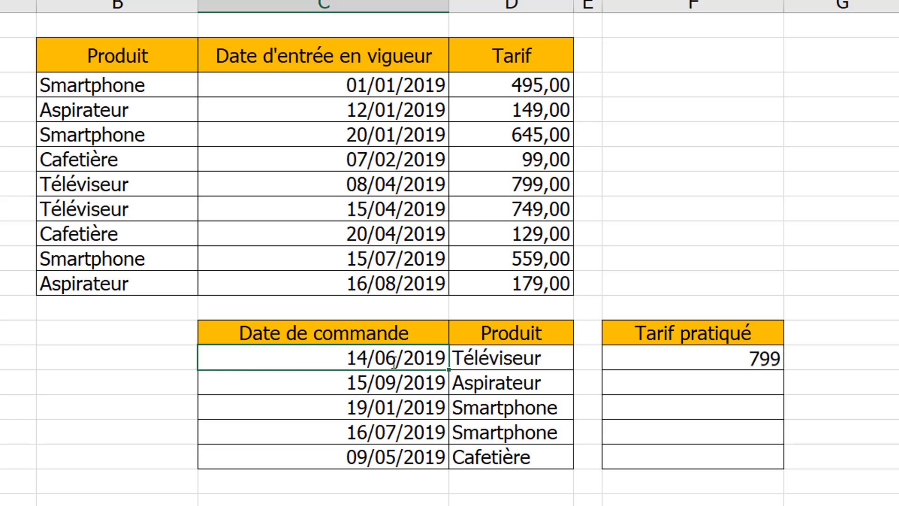
pyautogui.click(422, 356)
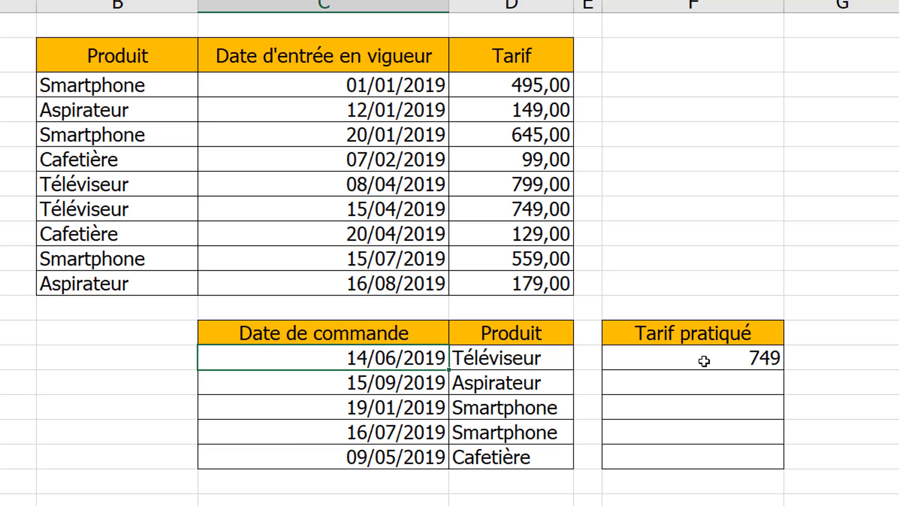
pyautogui.click(405, 209)
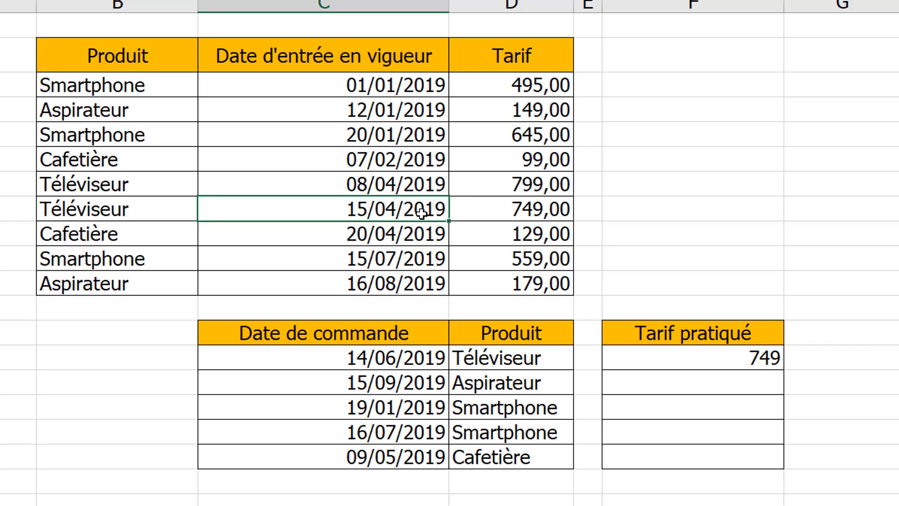
pyautogui.click(489, 211)
pyautogui.moveTo(138, 211); pyautogui.dragTo(496, 212)
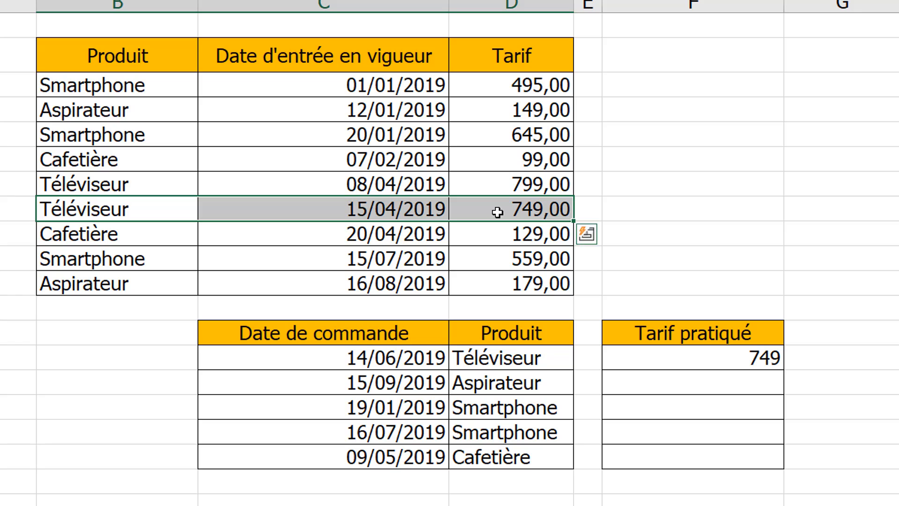
# Copy the RECHERCHE formula from F14 down through F18 in the Tarif pratiqué column.
pyautogui.click(898, 307)
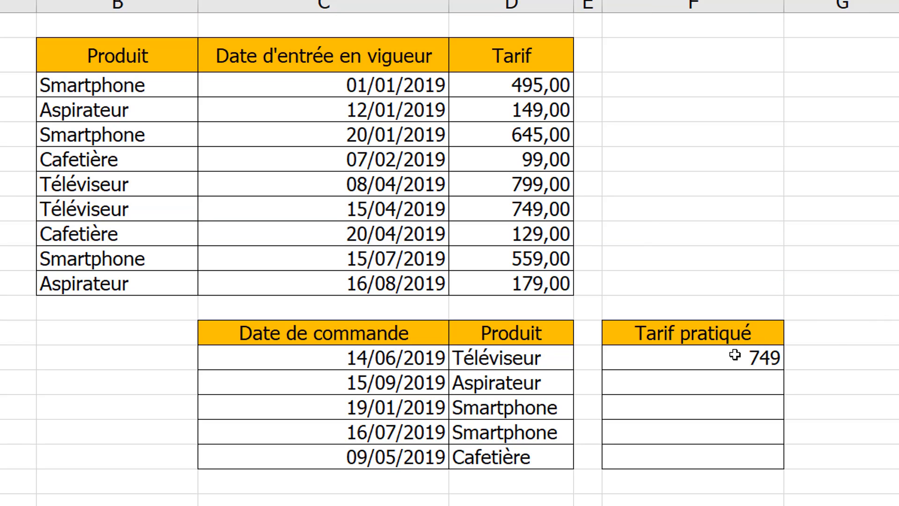
pyautogui.click(622, 357)
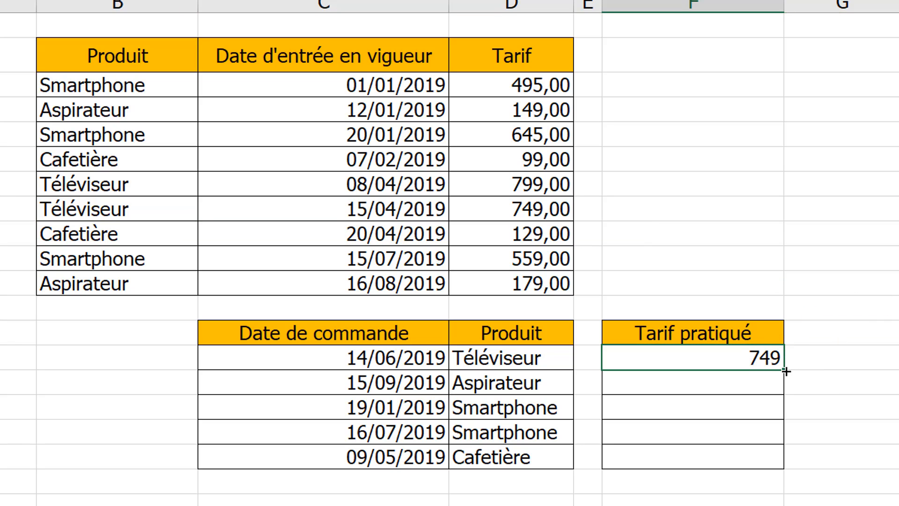
pyautogui.moveTo(786, 371); pyautogui.dragTo(784, 478)
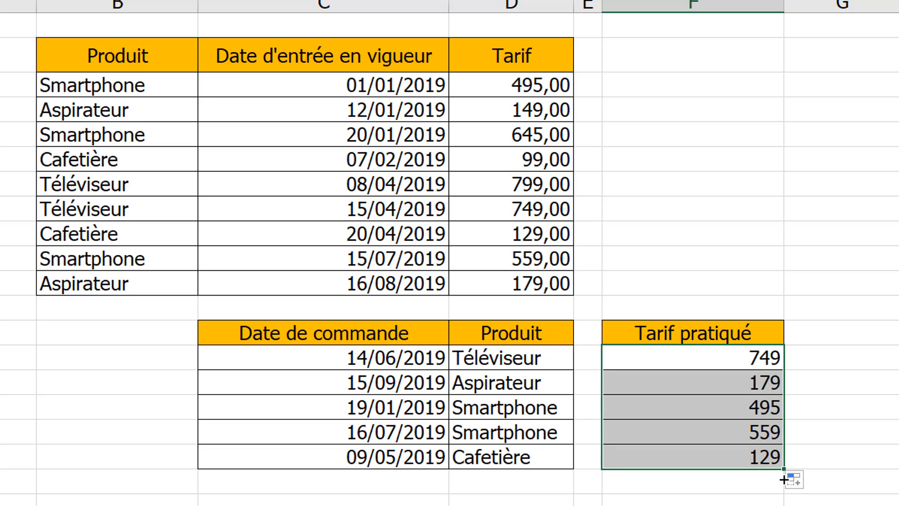
# Check the Tarif pratiqué of the Smartphone order dated 16/07/2019 against the Smartphone tariff row dated 15/07/2019.
pyautogui.click(677, 455)
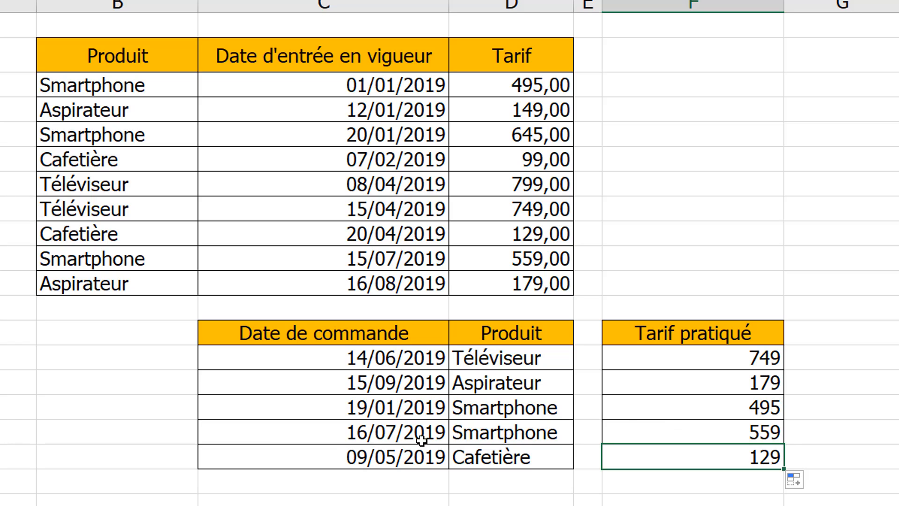
pyautogui.click(351, 437)
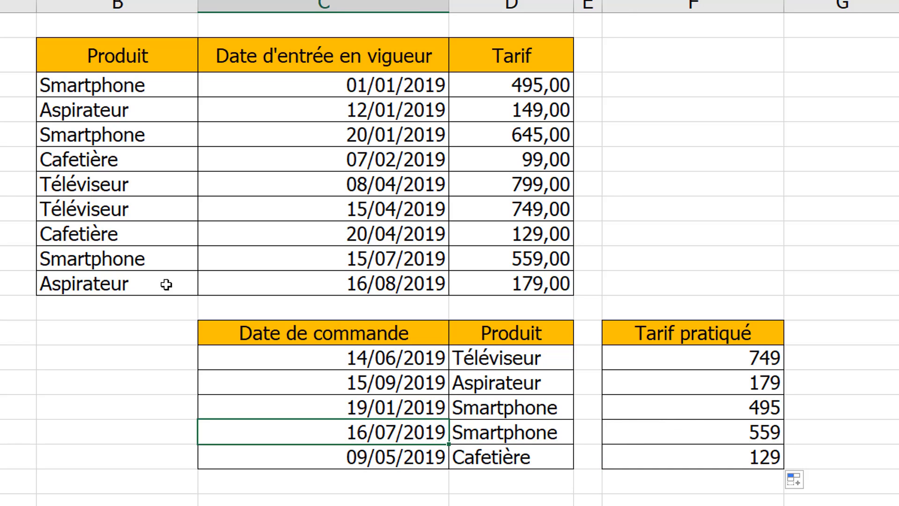
pyautogui.click(324, 259)
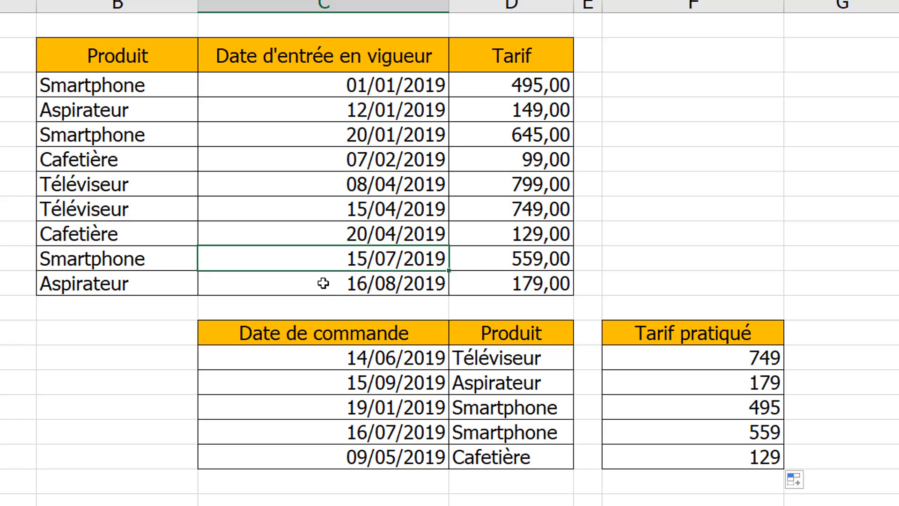
pyautogui.click(520, 261)
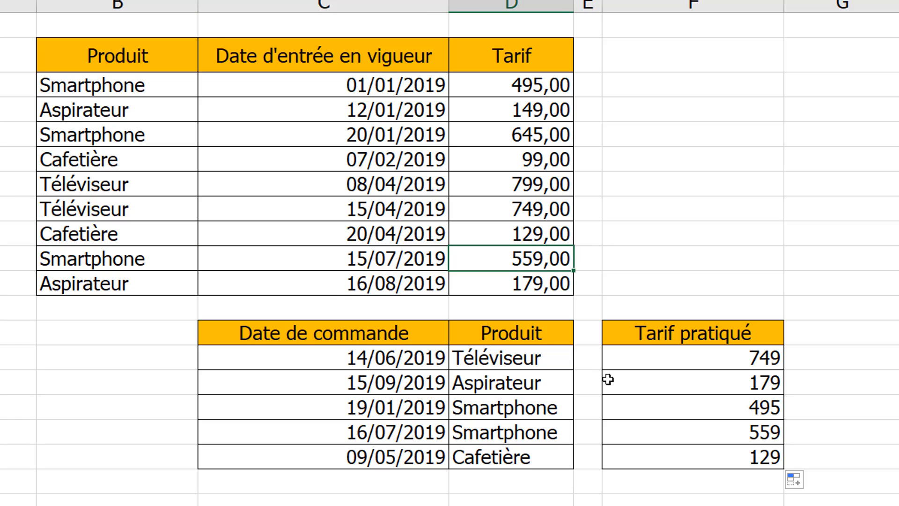
pyautogui.click(686, 431)
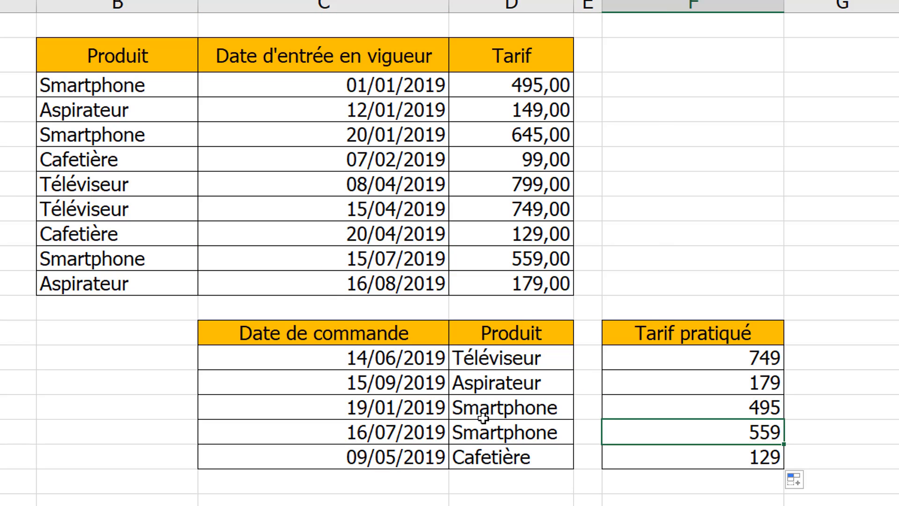
# Compare the Smartphone order dated 19/01/2019 with the Smartphone tariff rows dated 20/01/2019 and 01/01/2019.
pyautogui.click(412, 405)
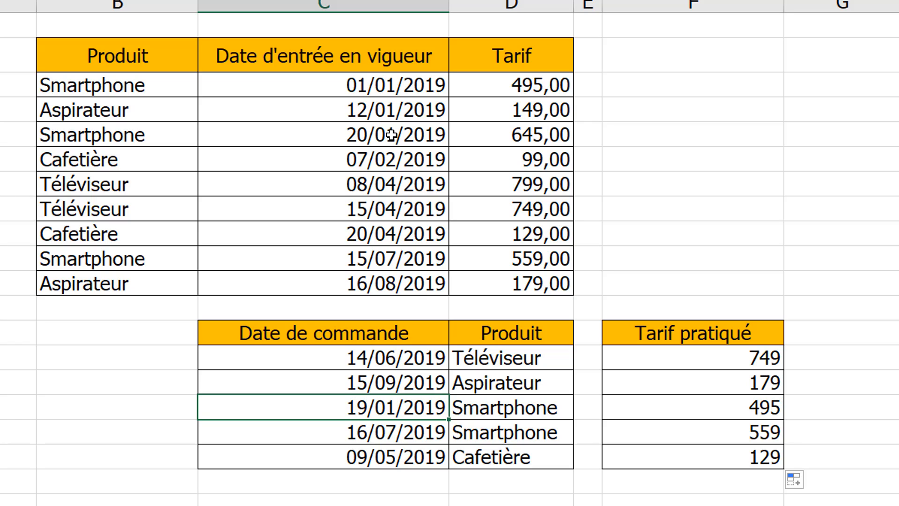
pyautogui.moveTo(392, 135); pyautogui.dragTo(462, 149)
pyautogui.click(451, 142)
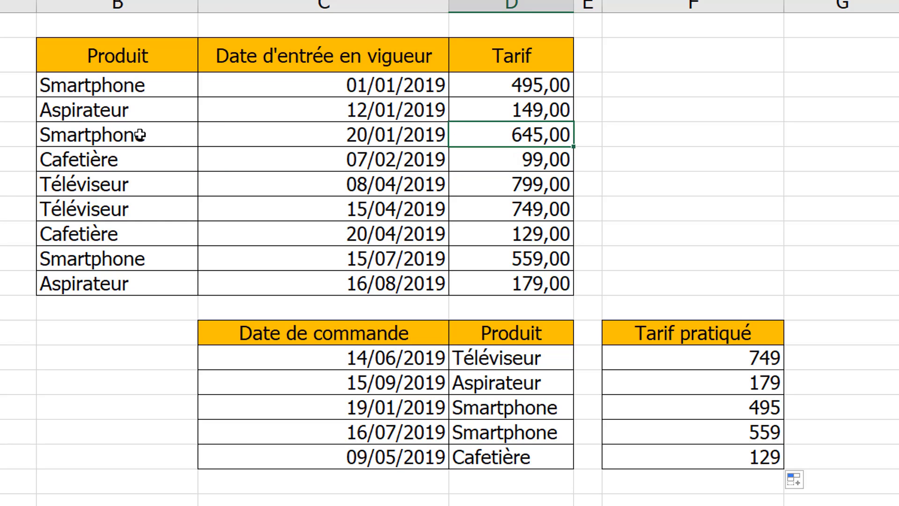
pyautogui.moveTo(136, 133); pyautogui.dragTo(481, 134)
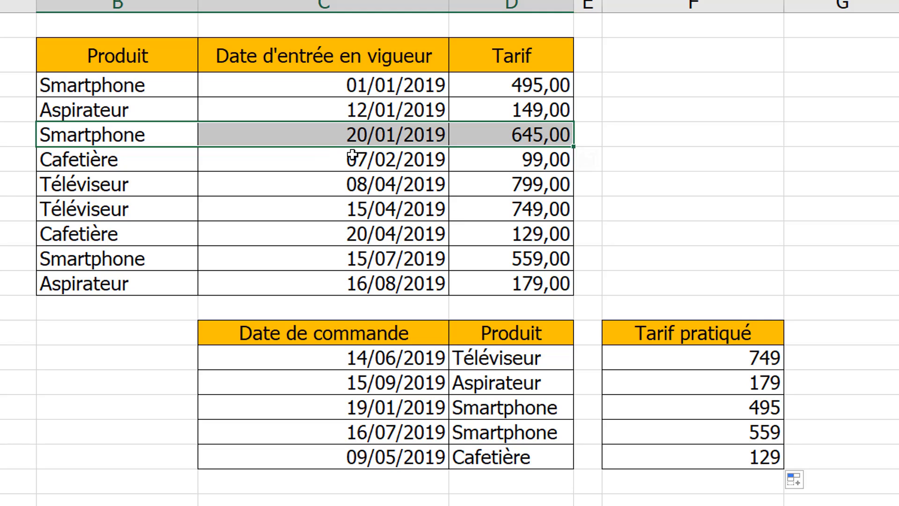
pyautogui.moveTo(131, 88); pyautogui.dragTo(511, 90)
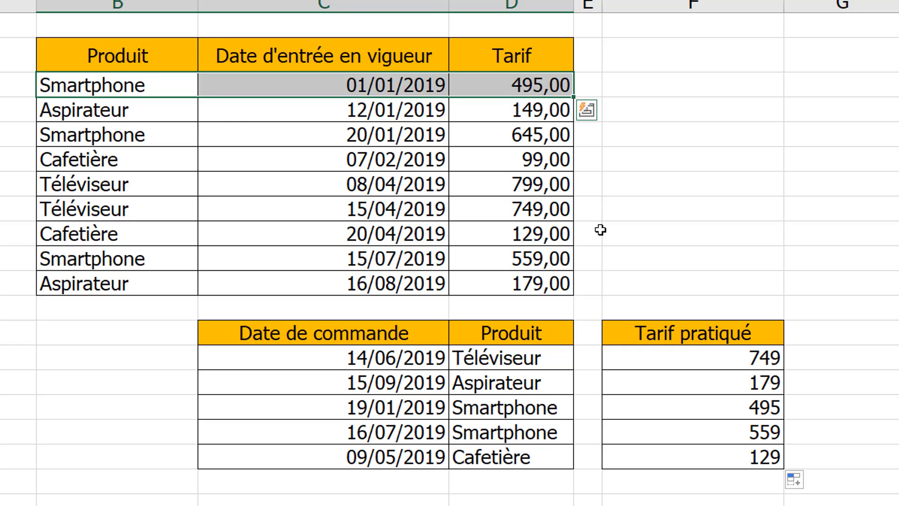
pyautogui.click(719, 356)
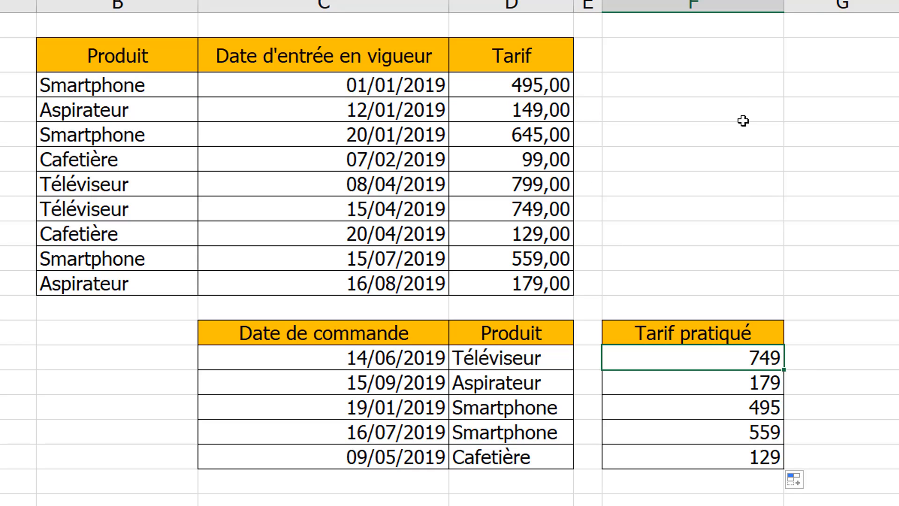